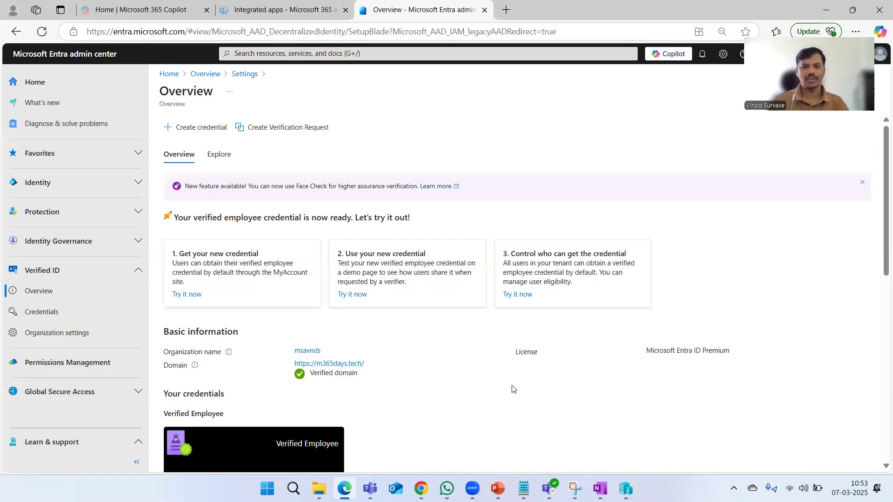
Scroll down the Verified ID Overview to the Verified Employee credential card
scroll(512, 388, down, 1)
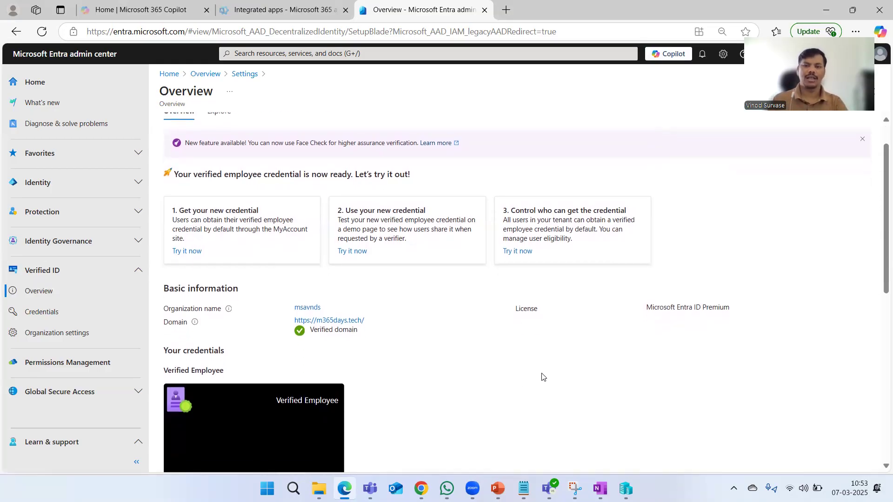
Scroll the Overview page to review the still-empty Activity log
scroll(542, 375, up, 1)
scroll(542, 377, down, 1)
scroll(516, 372, up, 1)
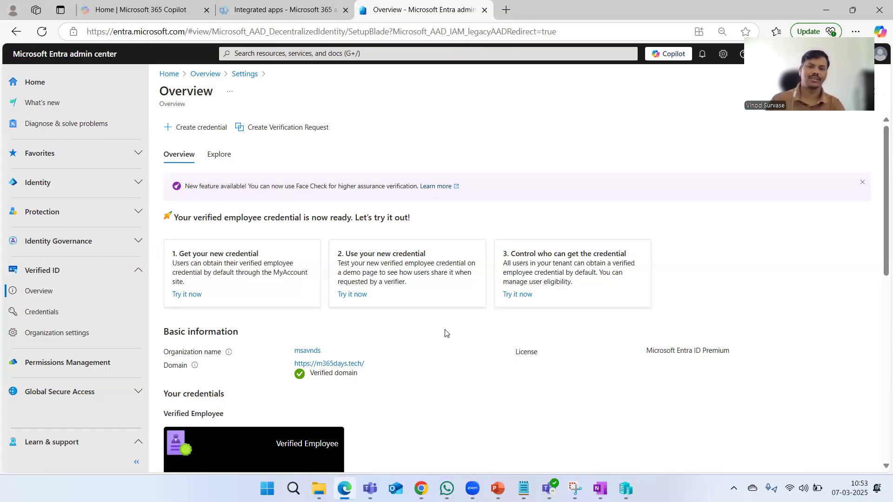
scroll(445, 333, down, 8)
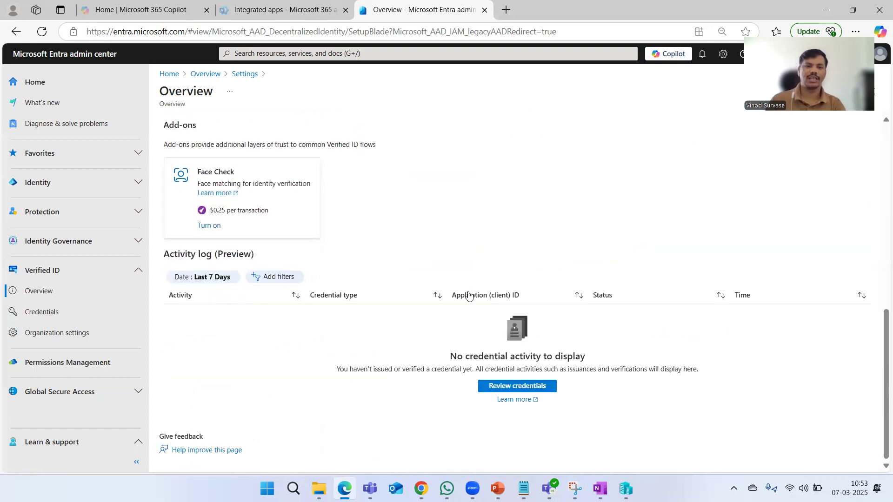
In Organization settings, delete all credentials and reset the Verified ID service with Delete & opt out
click(104, 338)
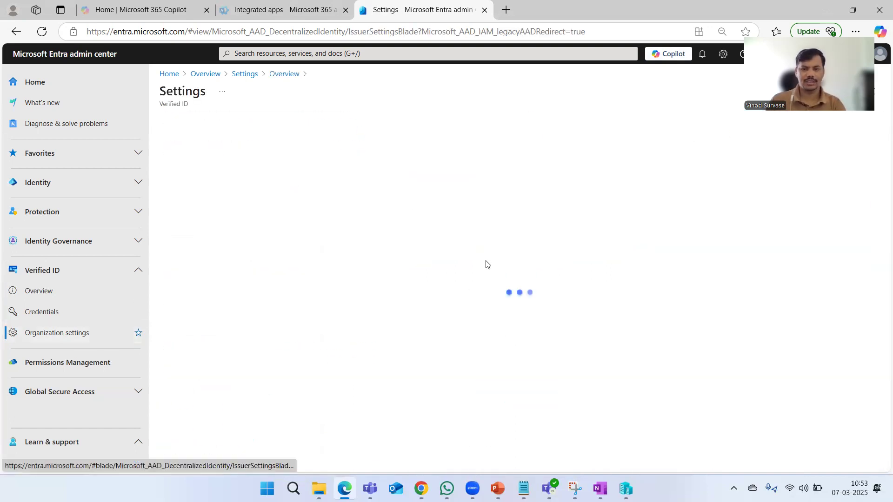
click(331, 182)
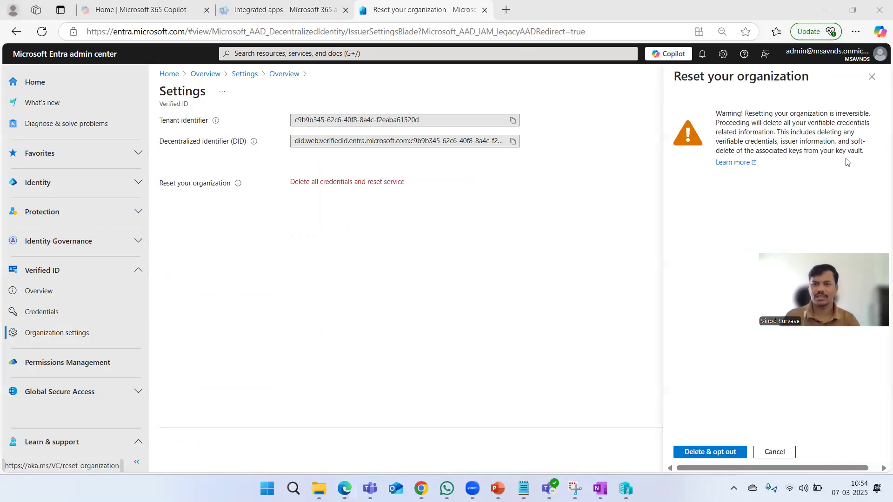
drag(864, 151, 716, 114)
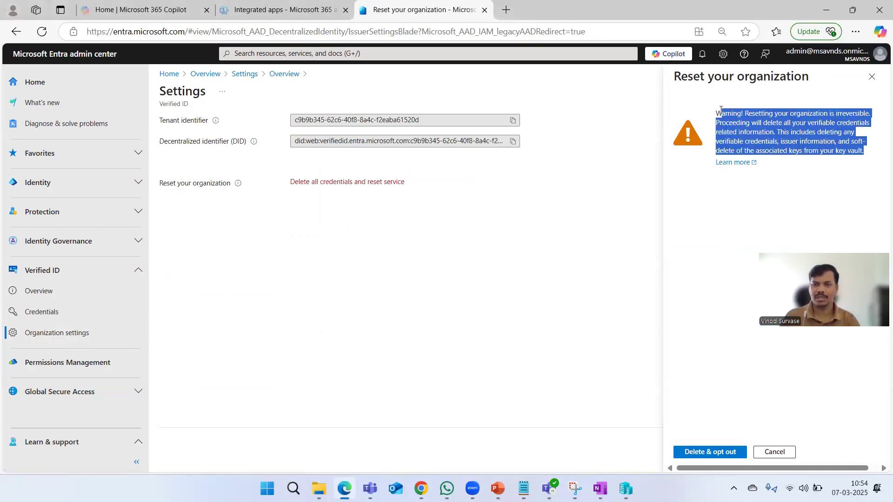
click(703, 247)
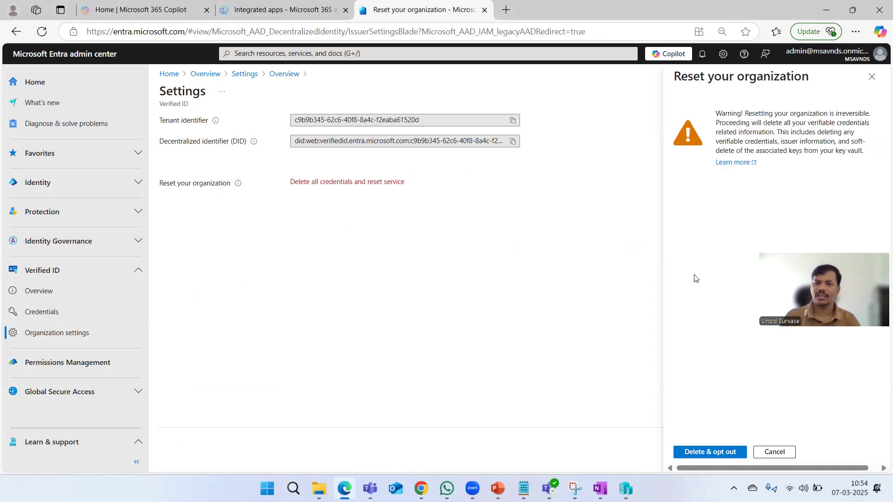
click(707, 453)
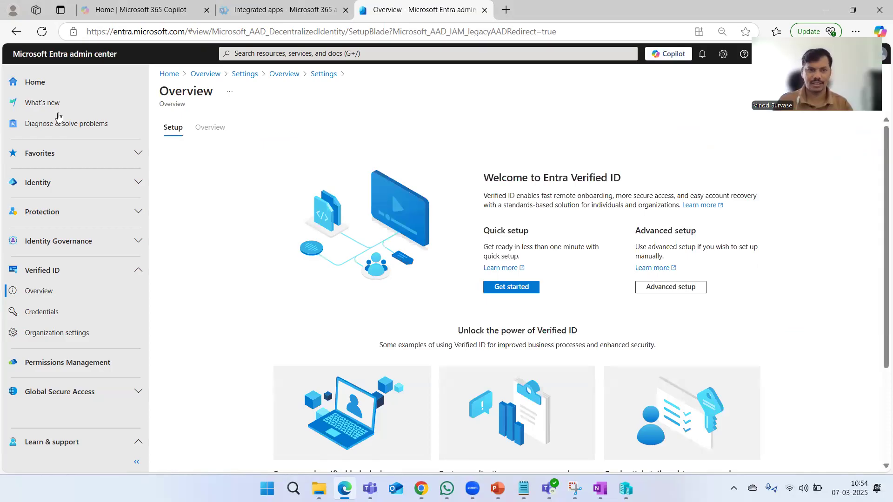
click(169, 73)
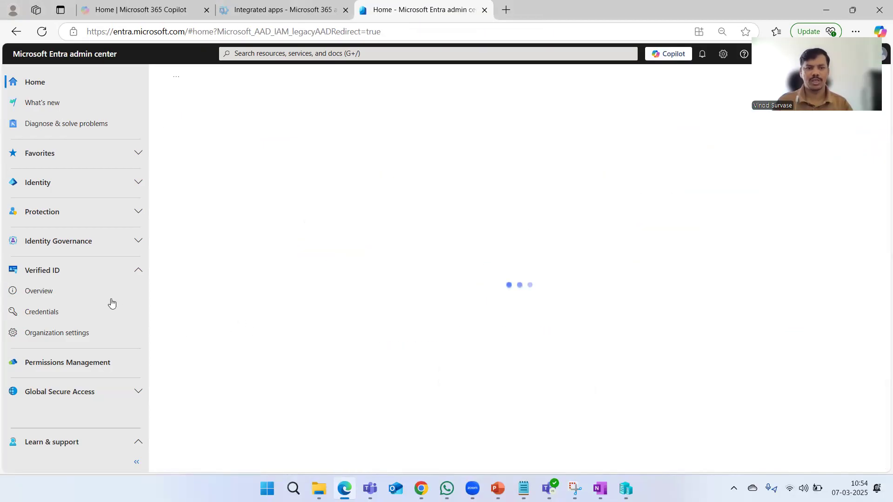
click(61, 294)
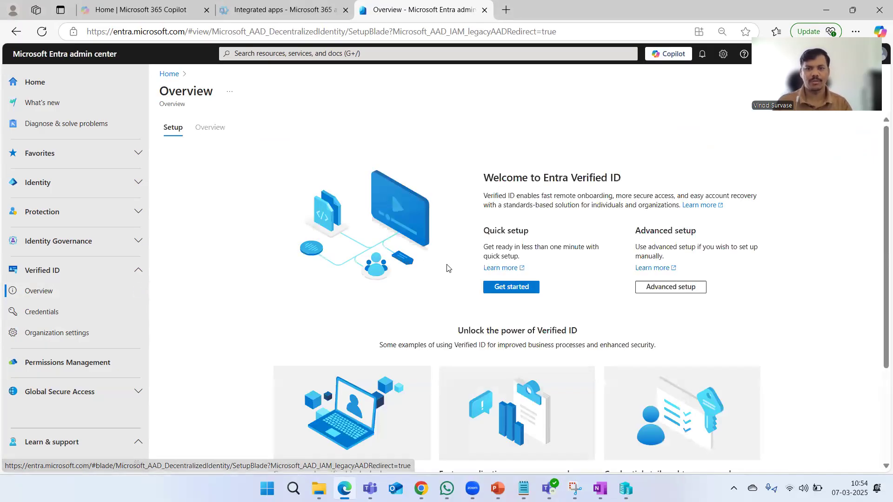
scroll(781, 297, down, 3)
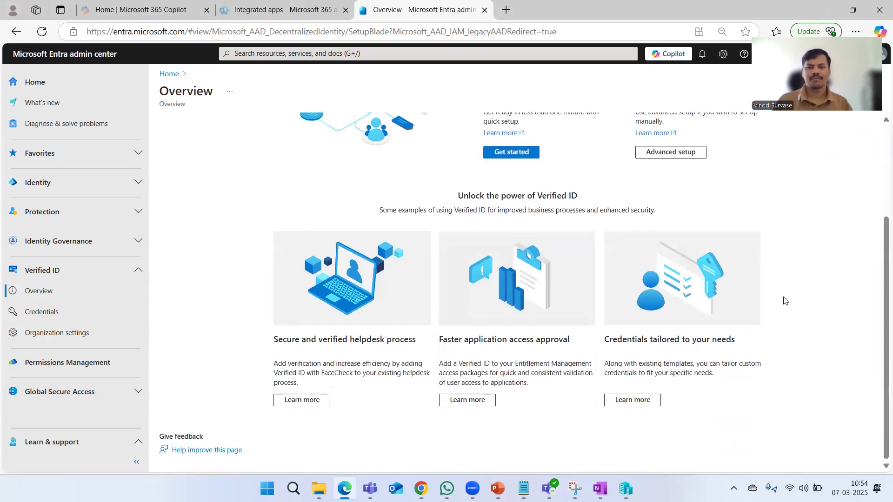
scroll(785, 301, up, 3)
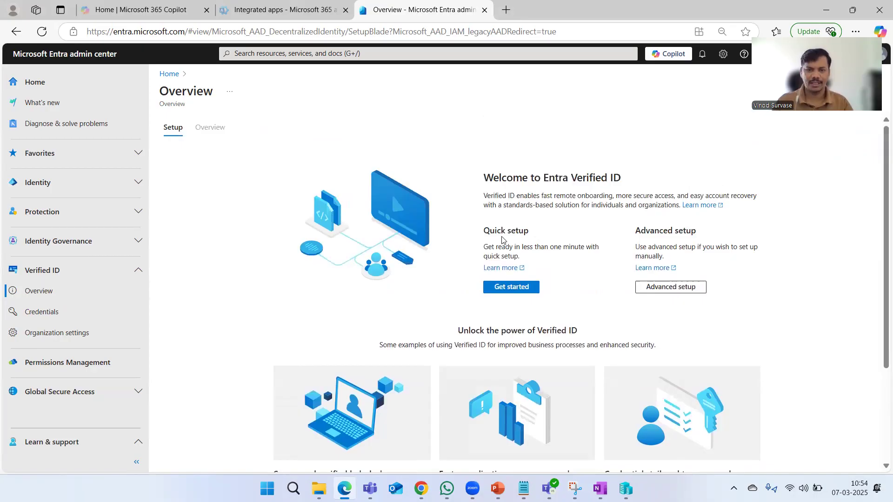
drag(484, 231, 537, 235)
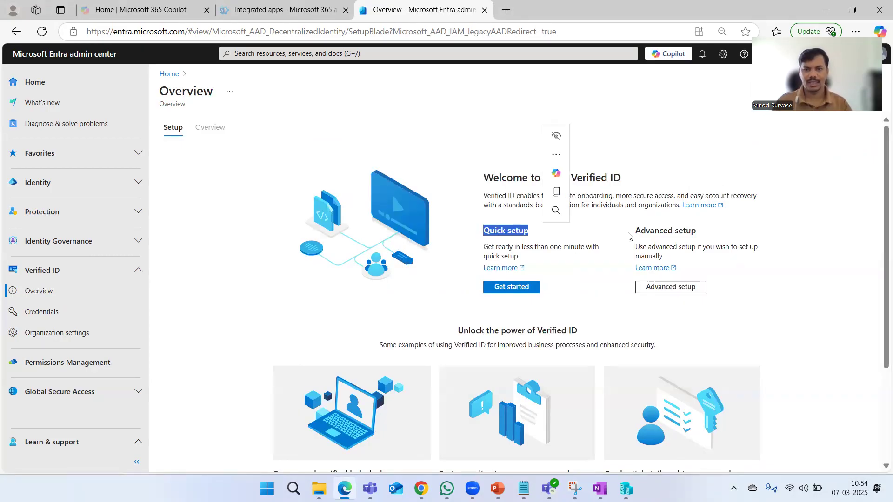
drag(632, 231, 696, 231)
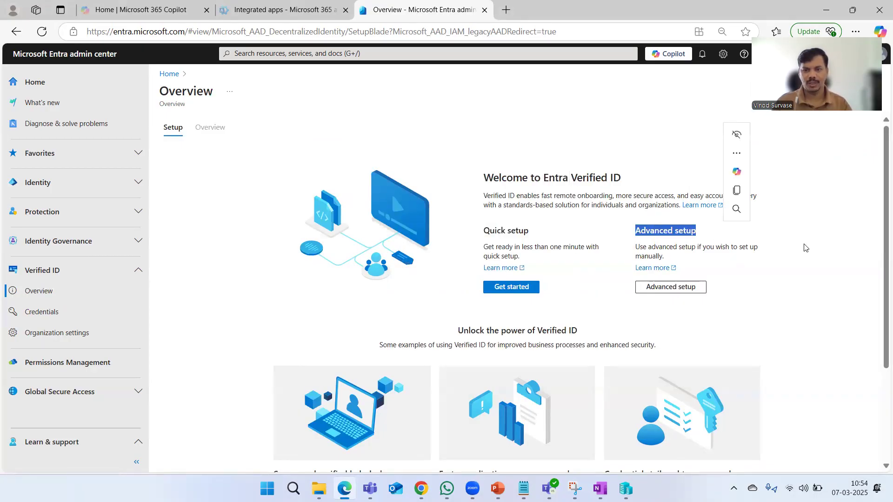
click(846, 258)
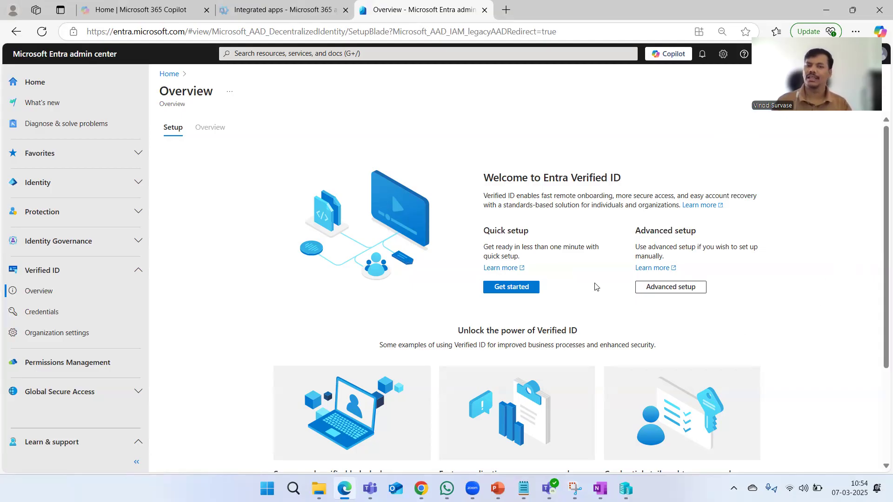
drag(483, 230, 530, 231)
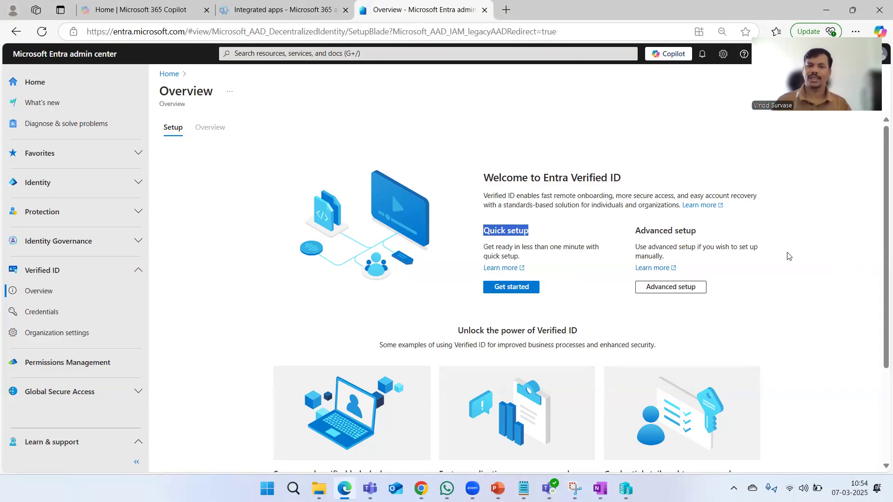
click(821, 258)
scroll(777, 293, down, 4)
scroll(772, 279, up, 4)
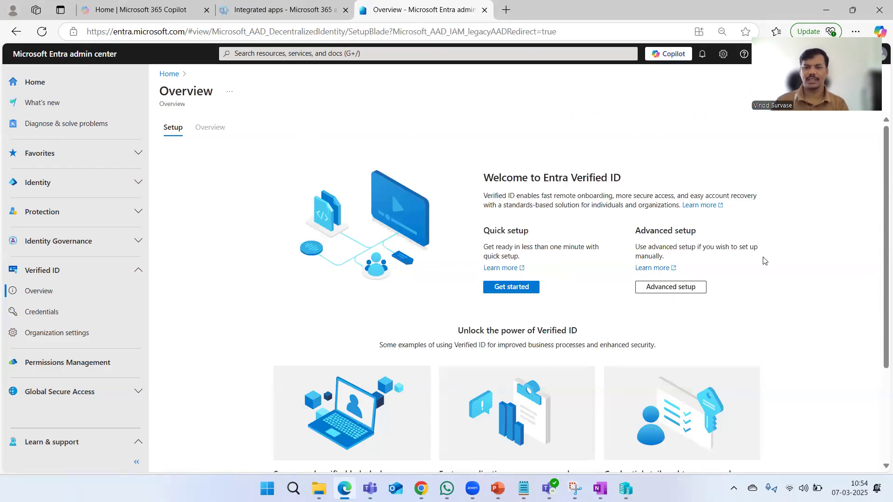
scroll(725, 295, down, 3)
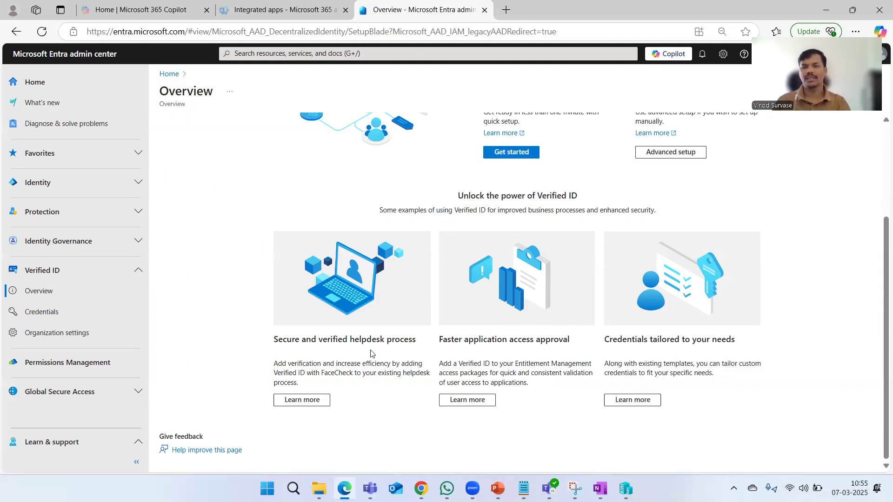
Return to the top of the Welcome page and choose Advanced setup
scroll(534, 367, up, 3)
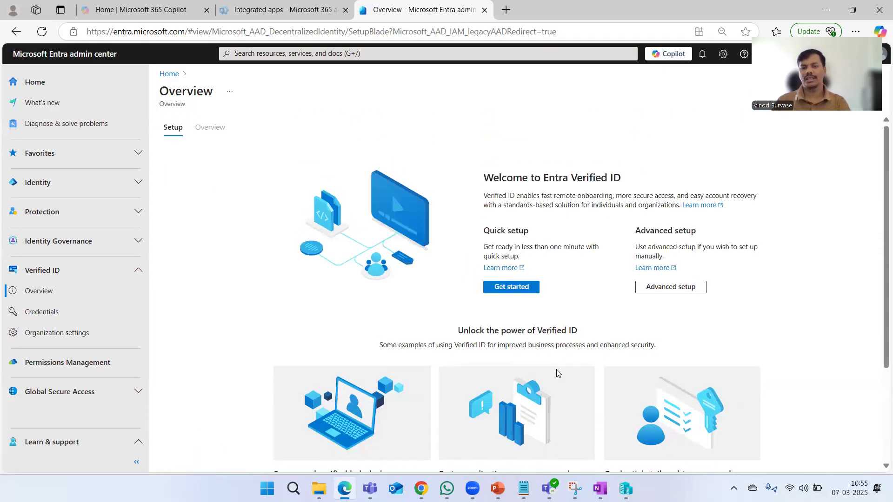
click(686, 285)
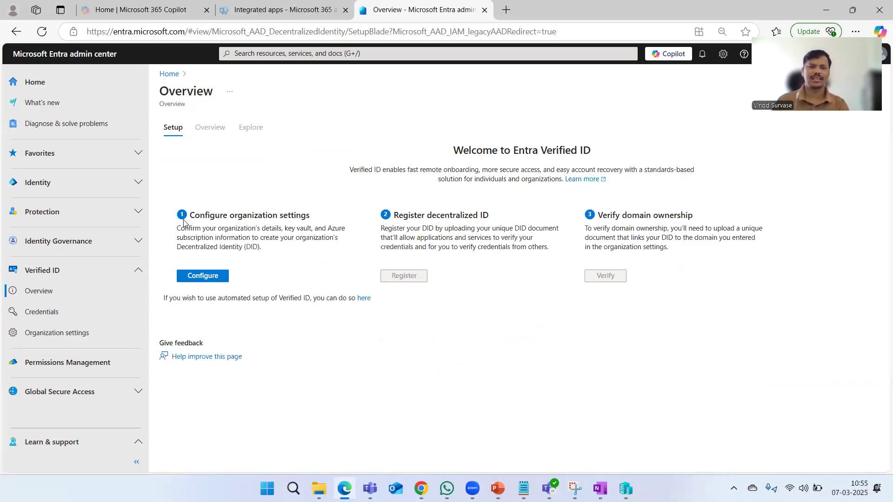
Point out the configure, register and verify steps, then open Define organization settings
drag(189, 218, 310, 216)
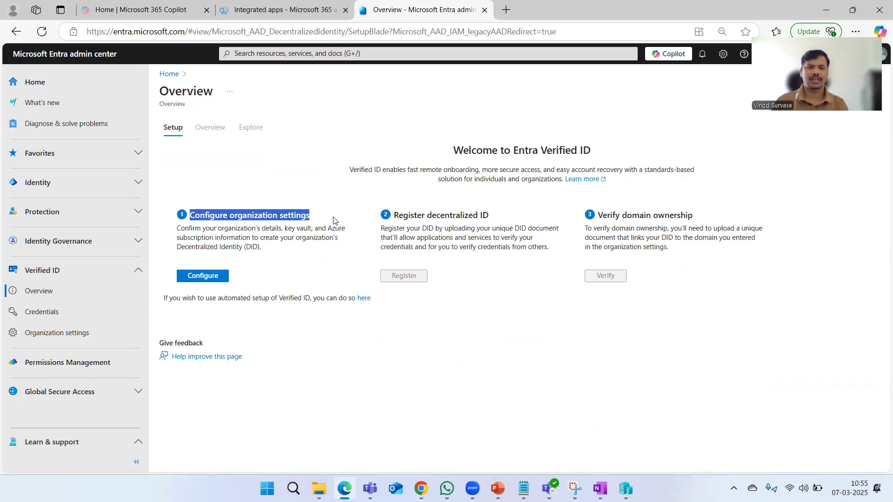
click(365, 384)
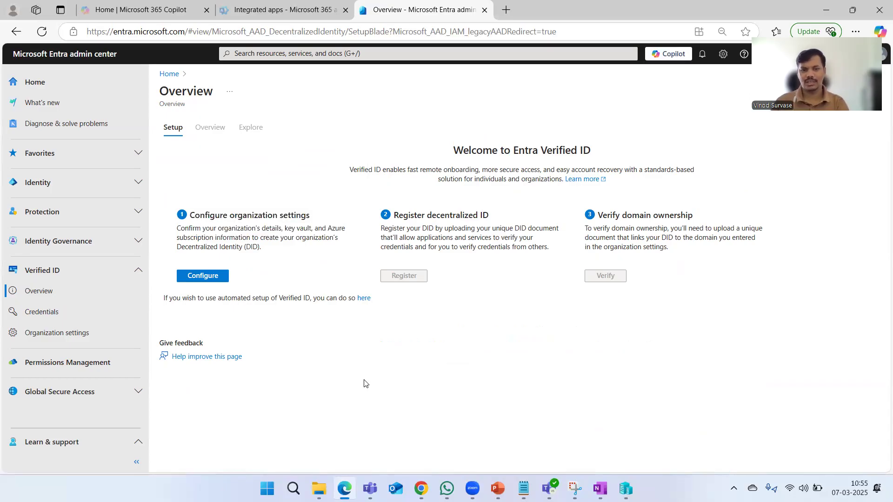
drag(408, 215, 499, 220)
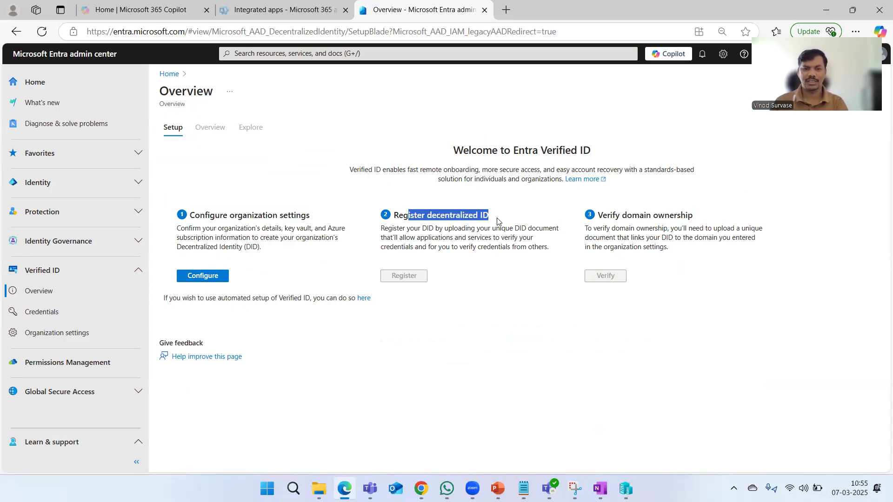
click(520, 324)
drag(607, 215, 694, 215)
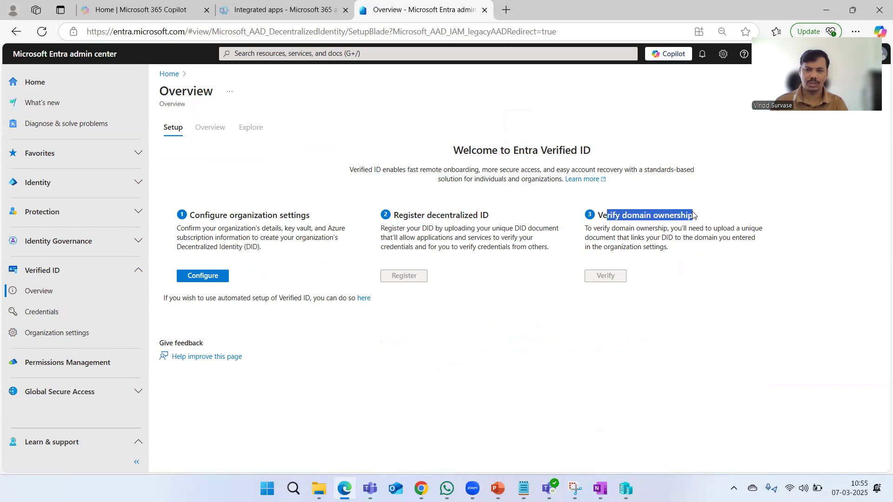
click(552, 336)
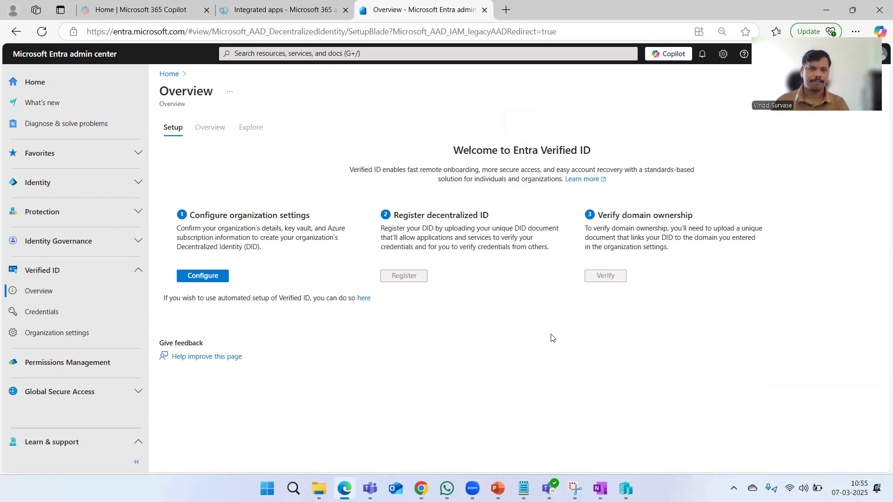
click(219, 281)
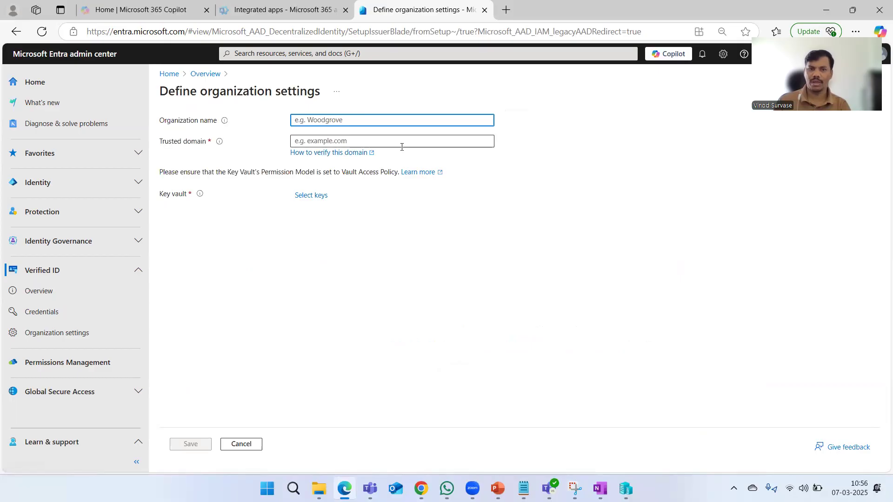
Check the empty key vault and subscription lists, then breadcrumb back to the setup overview
click(314, 195)
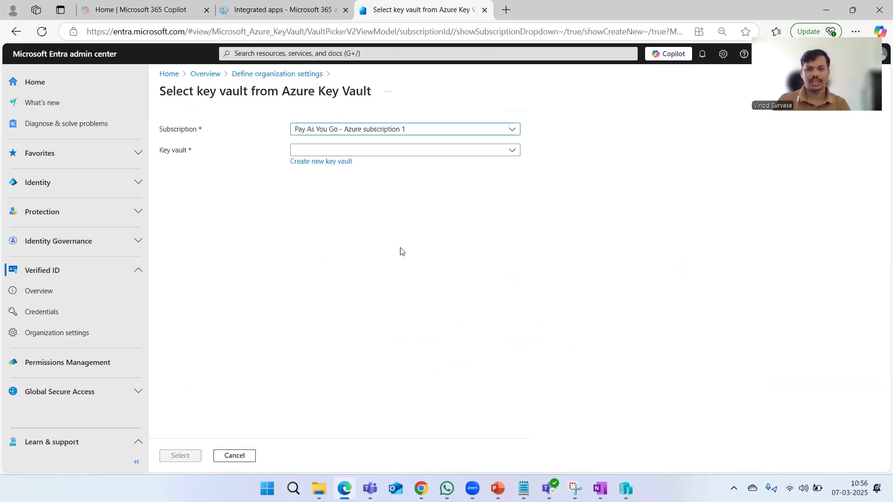
click(411, 155)
click(385, 229)
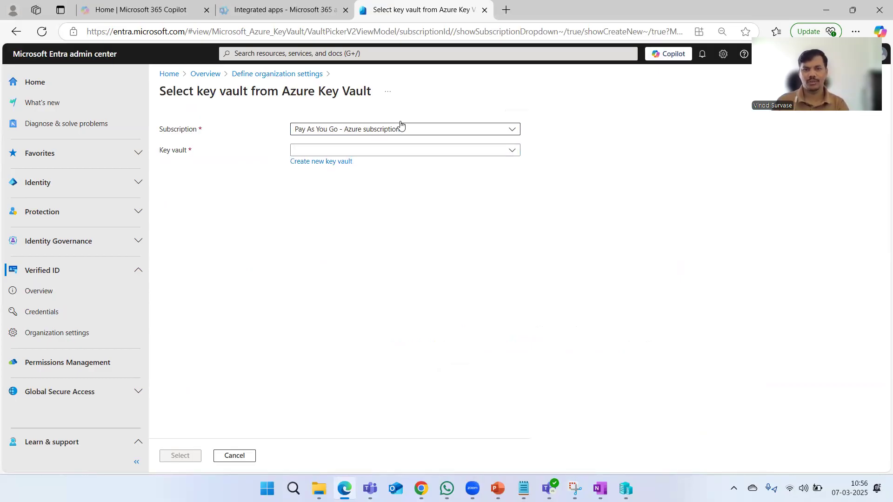
click(408, 130)
click(371, 227)
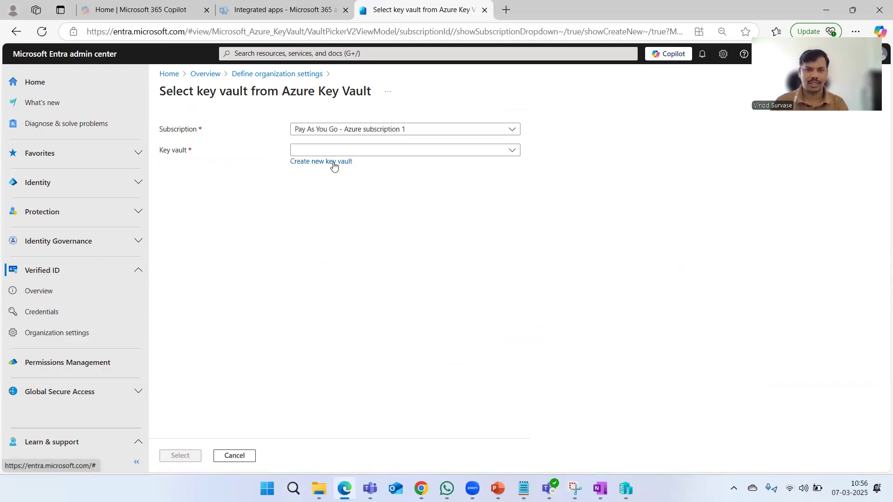
click(370, 155)
click(356, 259)
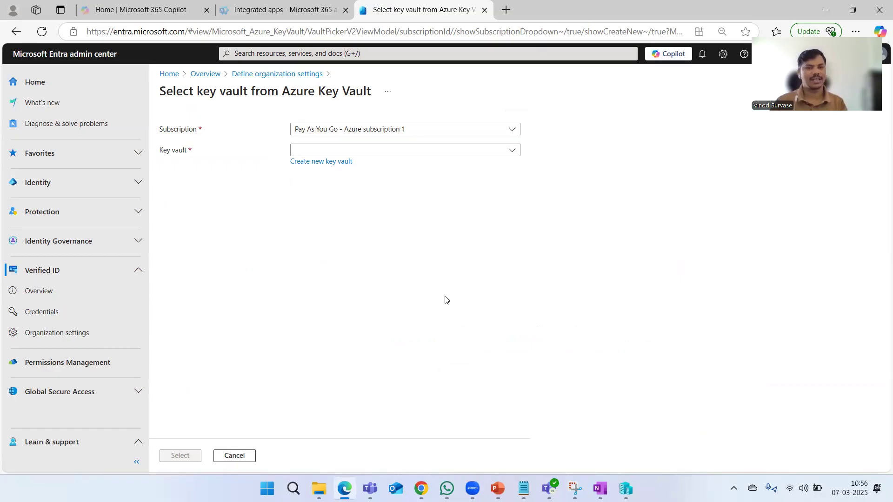
click(264, 74)
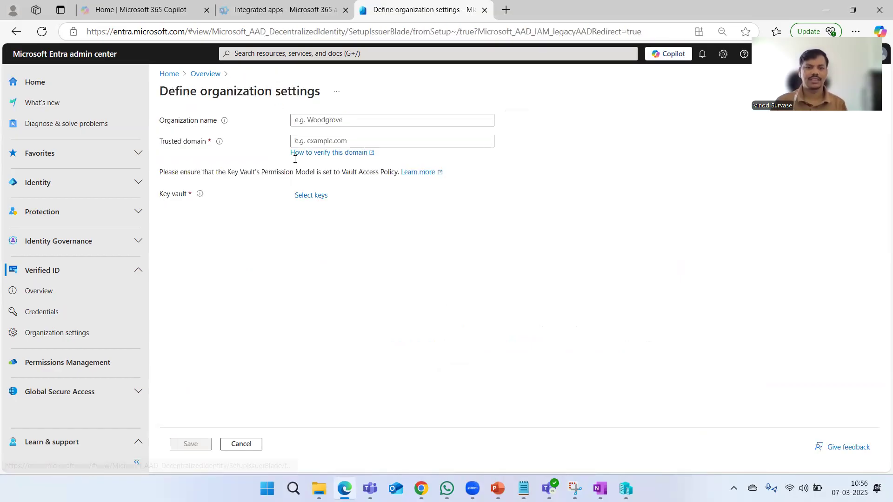
click(205, 74)
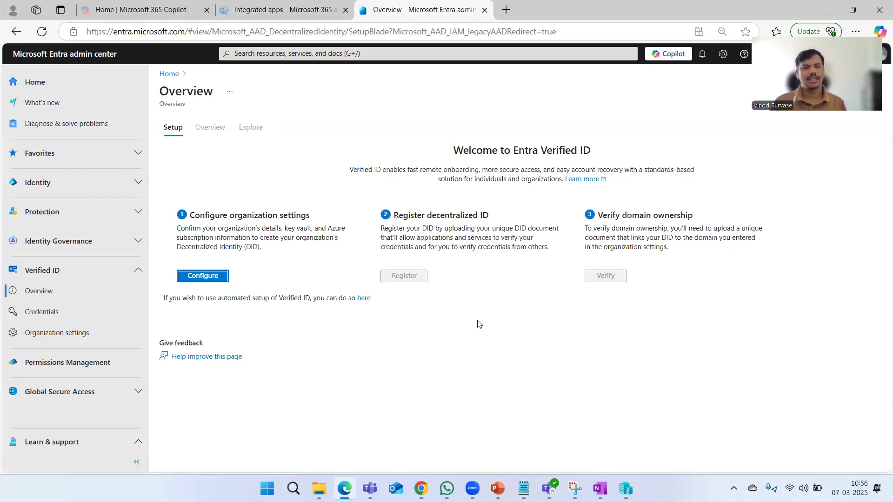
drag(390, 219, 488, 217)
drag(598, 224, 698, 218)
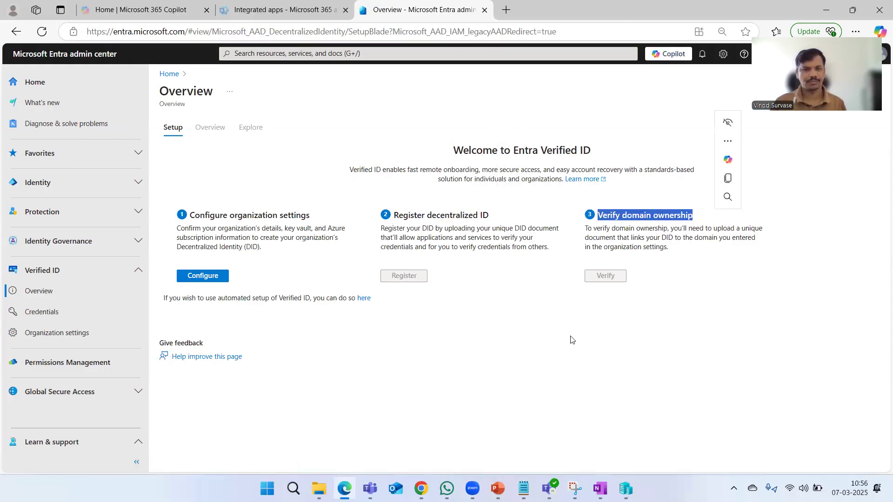
click(493, 370)
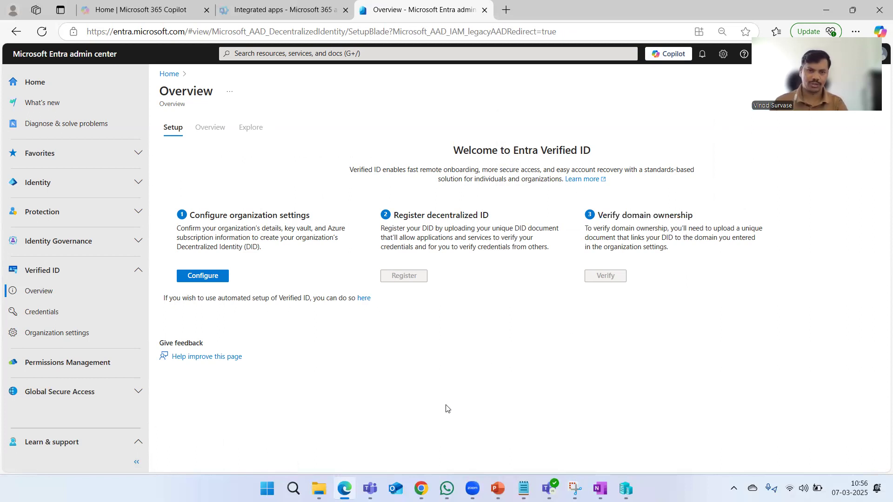
click(169, 76)
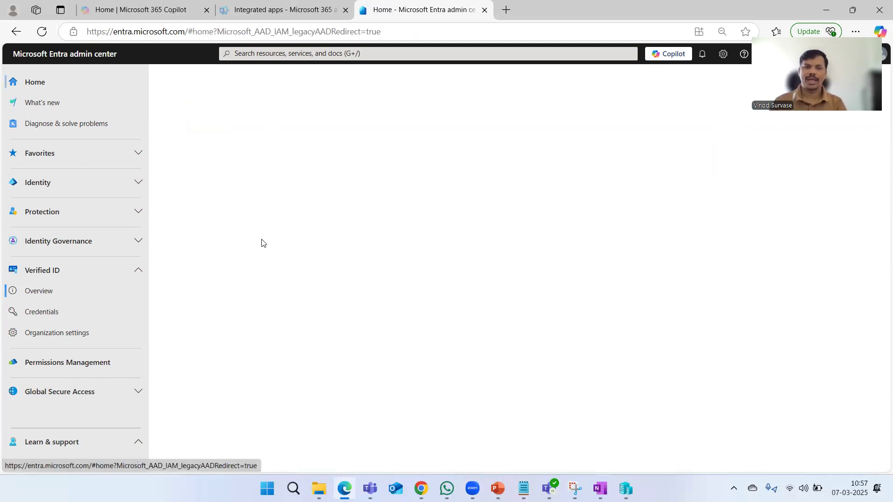
click(65, 297)
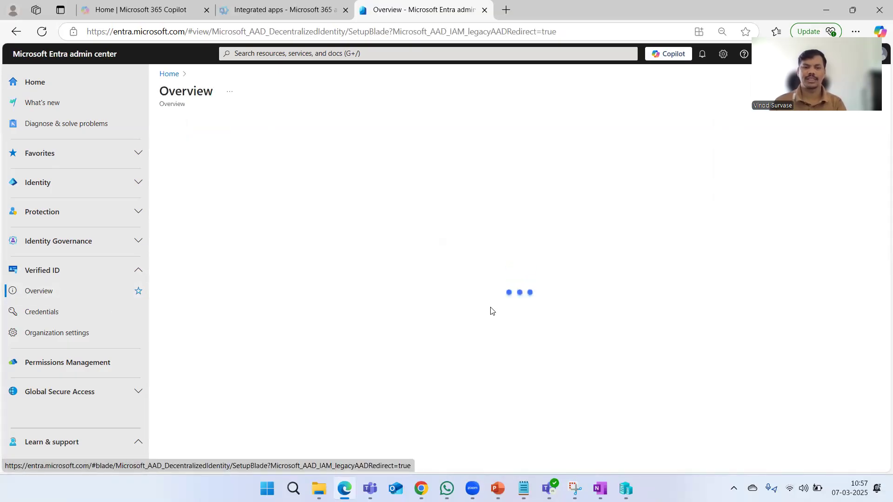
scroll(458, 282, down, 3)
scroll(458, 282, up, 3)
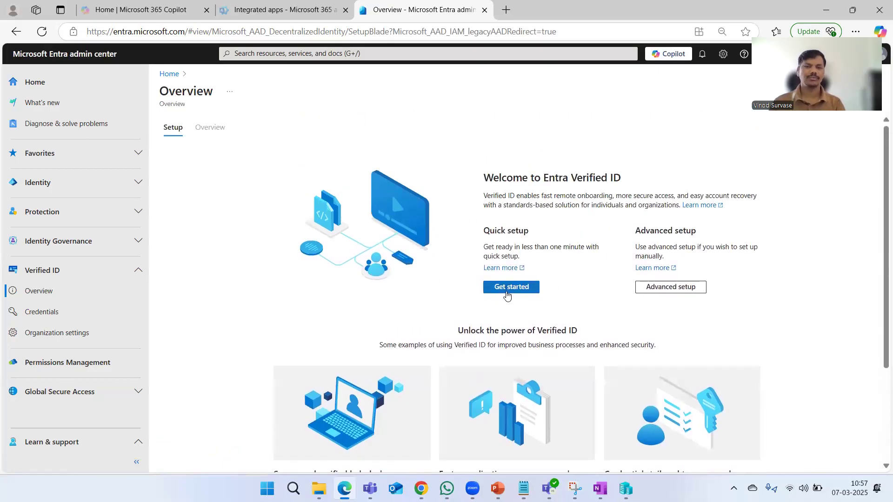
click(512, 292)
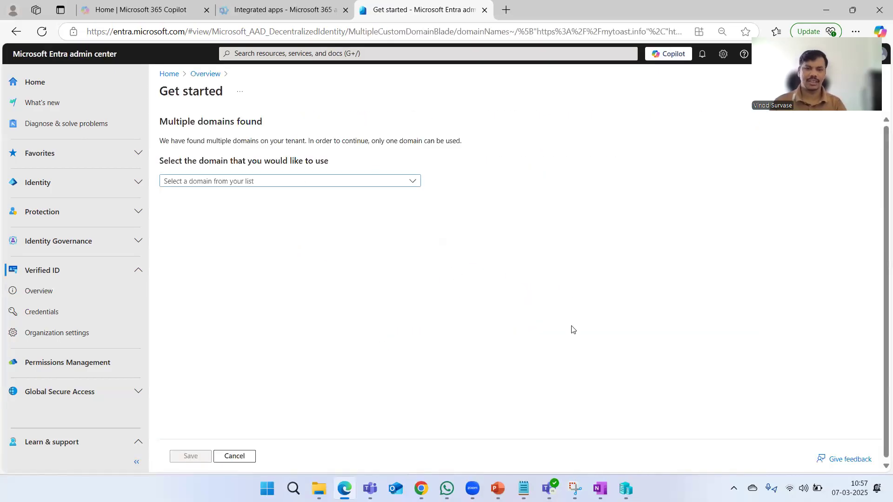
click(287, 184)
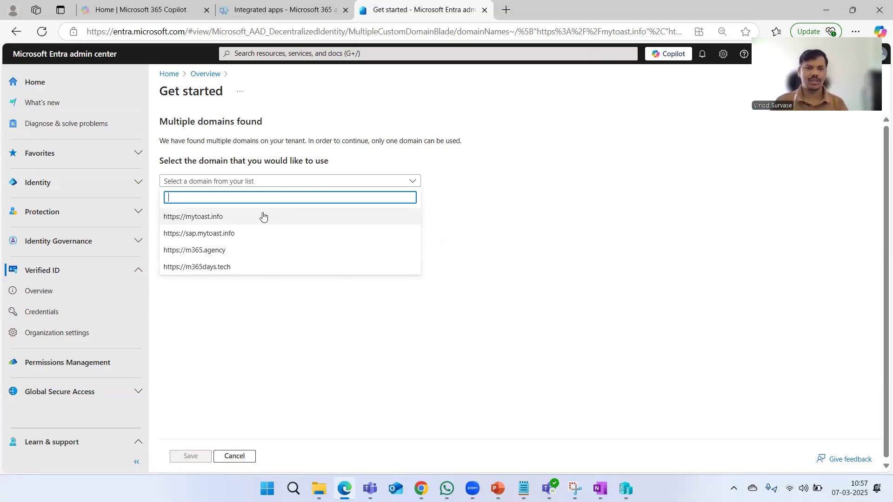
click(263, 271)
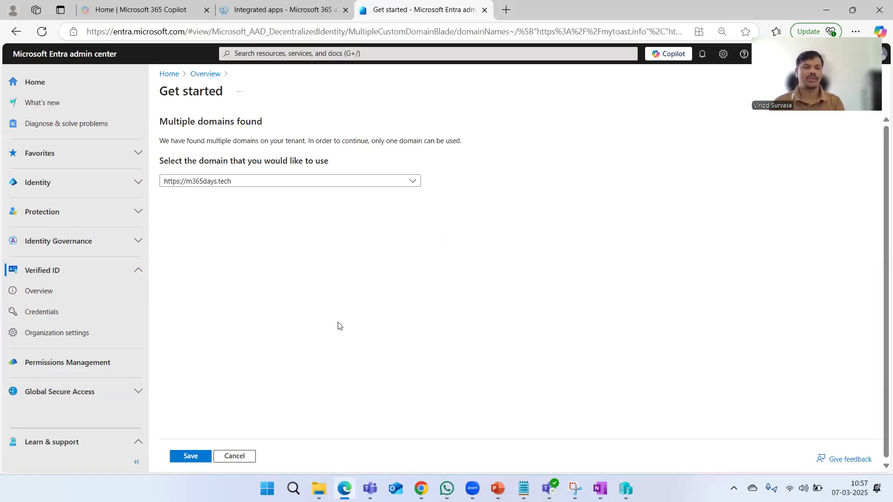
click(186, 457)
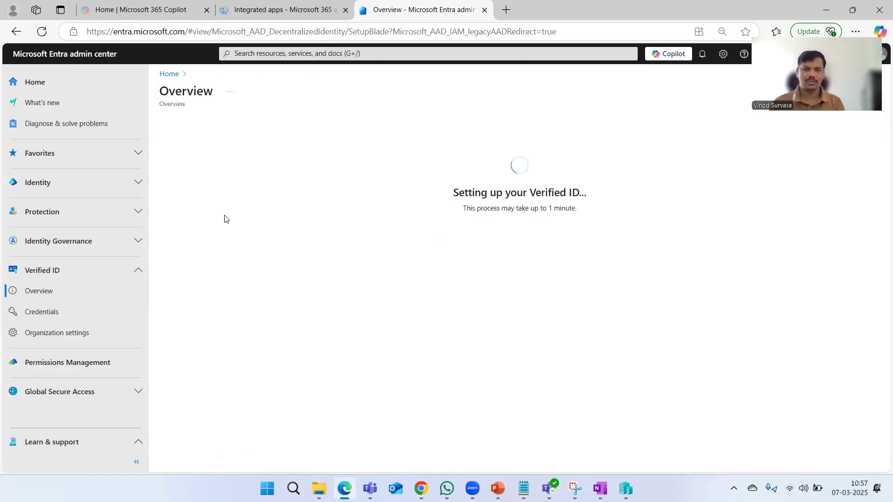
Highlight the 'Setting up your Verified ID' heading and one-minute wait message while setup completes
drag(451, 192, 587, 193)
click(474, 285)
drag(462, 213, 589, 215)
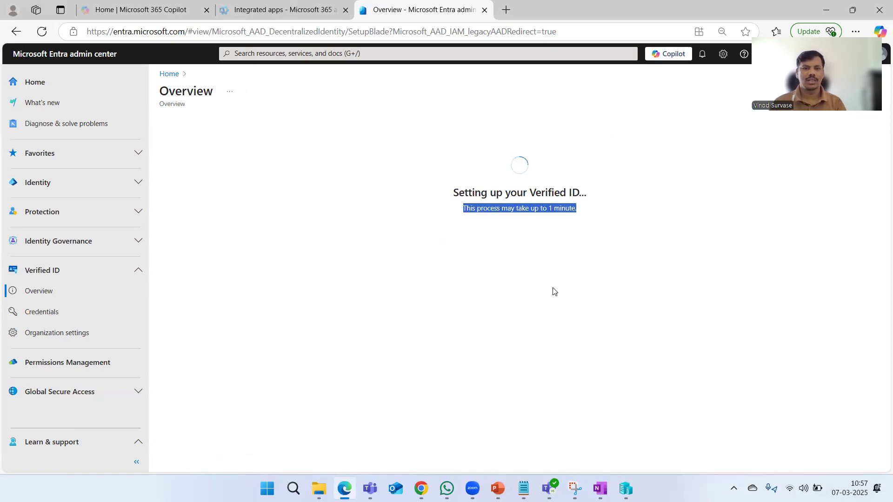
click(396, 303)
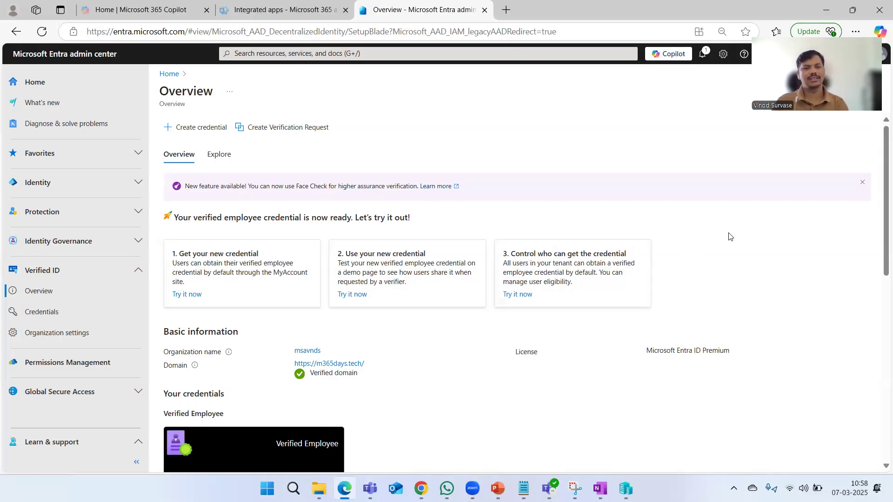
Point out the Basic information section and Organization name on the credential overview
scroll(698, 286, down, 1)
scroll(702, 287, down, 2)
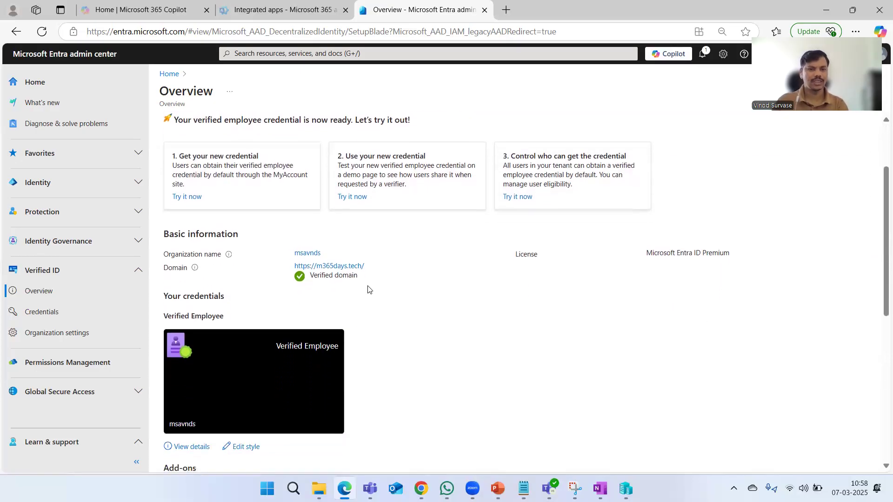
drag(167, 231, 310, 237)
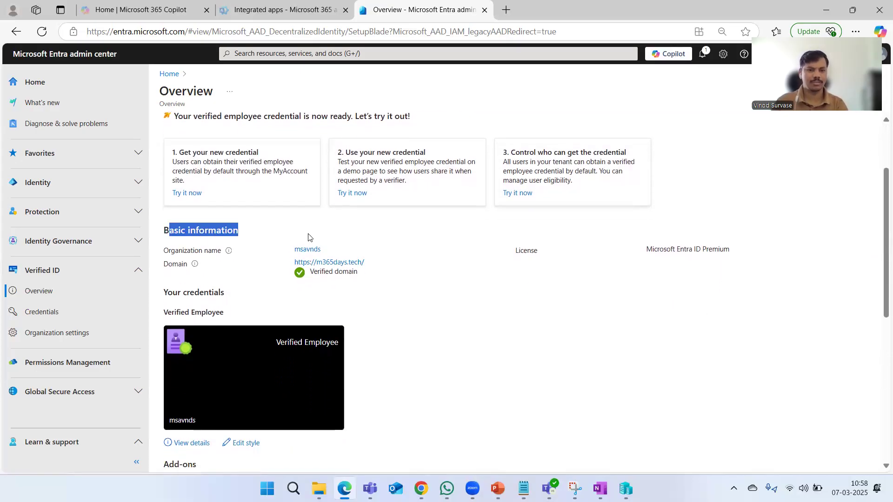
click(483, 307)
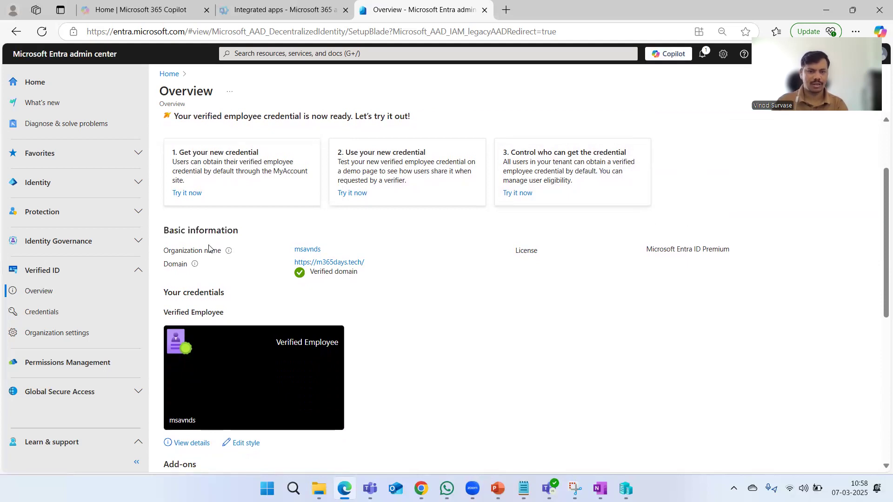
drag(165, 254, 270, 254)
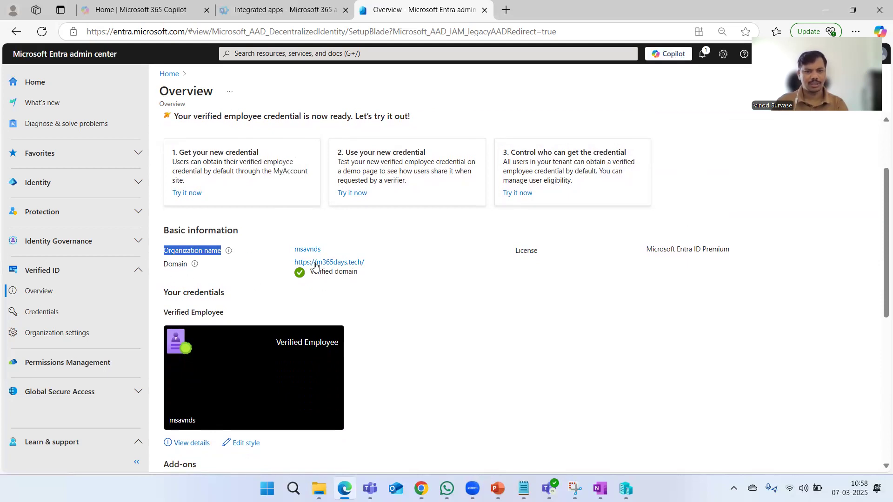
click(413, 281)
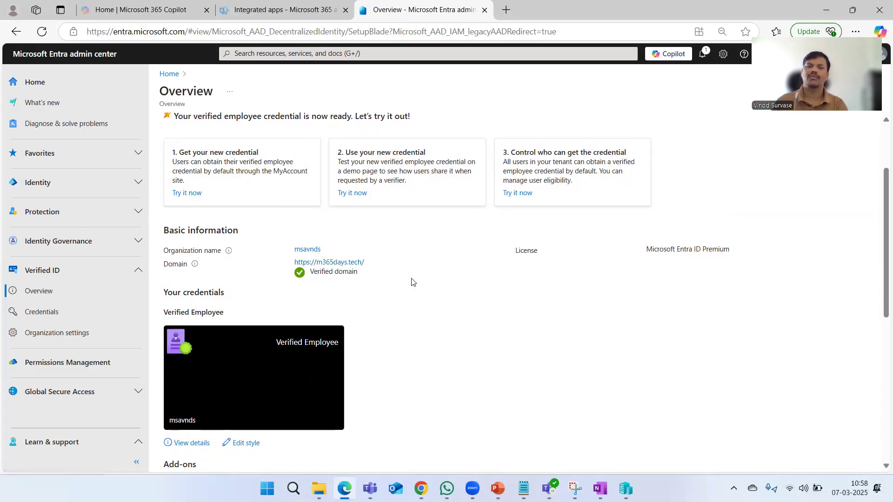
Highlight the Add-ons section and choose Turn on for the Face Check add-on
scroll(529, 302, down, 1)
scroll(529, 303, down, 3)
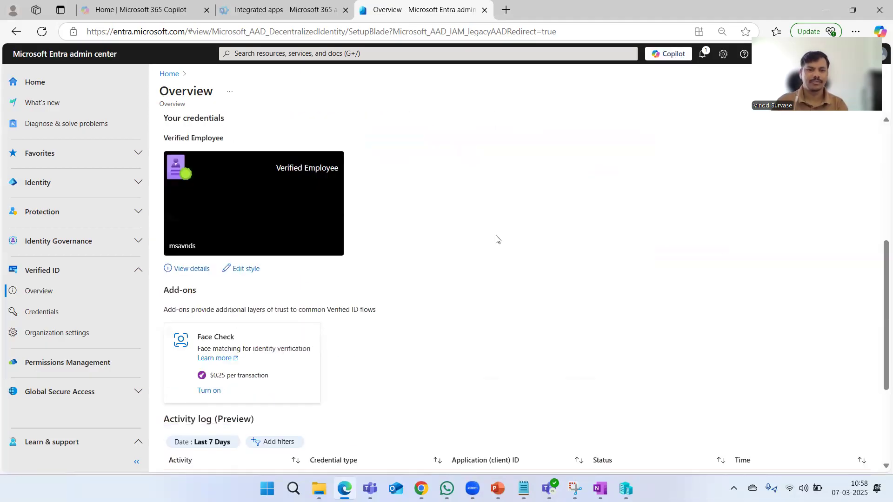
scroll(507, 244, up, 1)
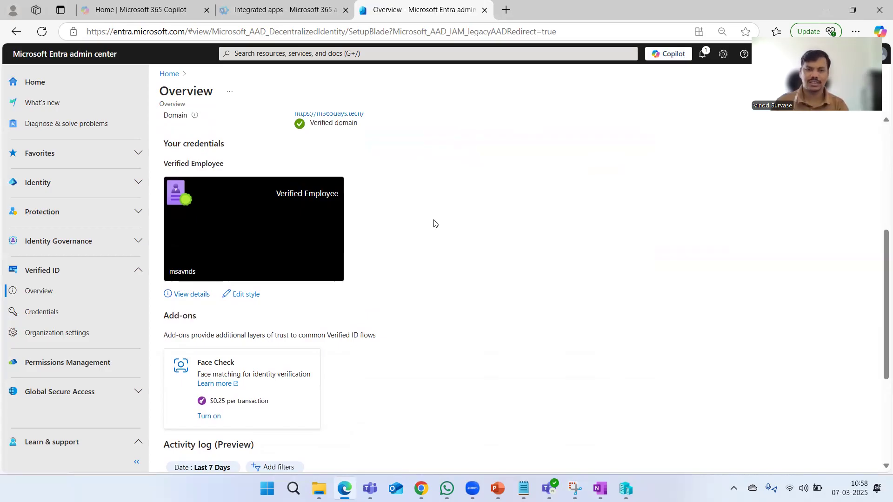
scroll(435, 223, down, 4)
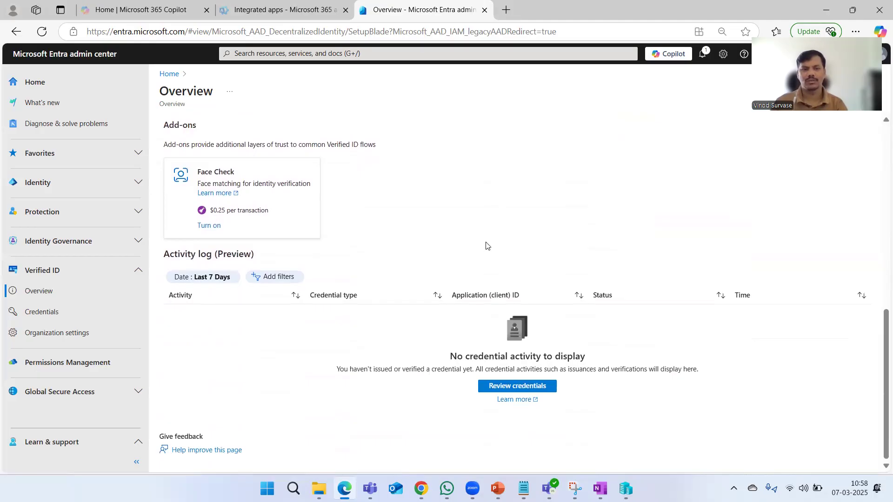
scroll(487, 246, up, 3)
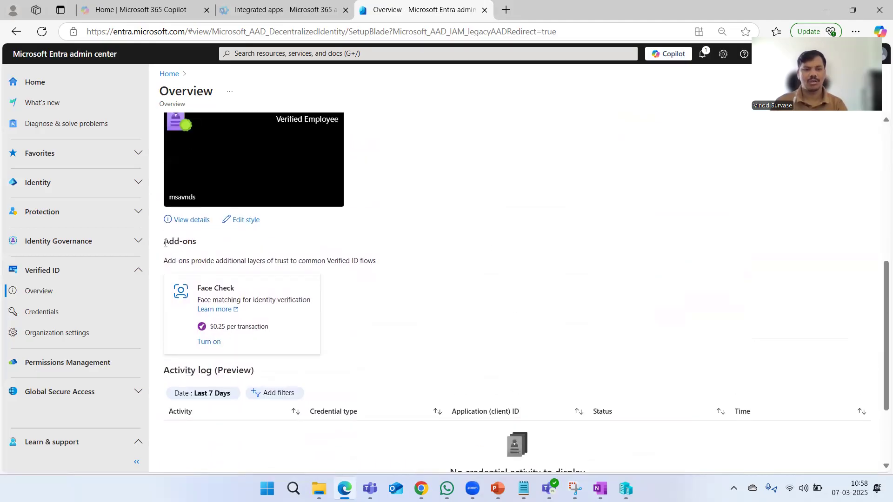
drag(163, 241, 215, 247)
click(476, 261)
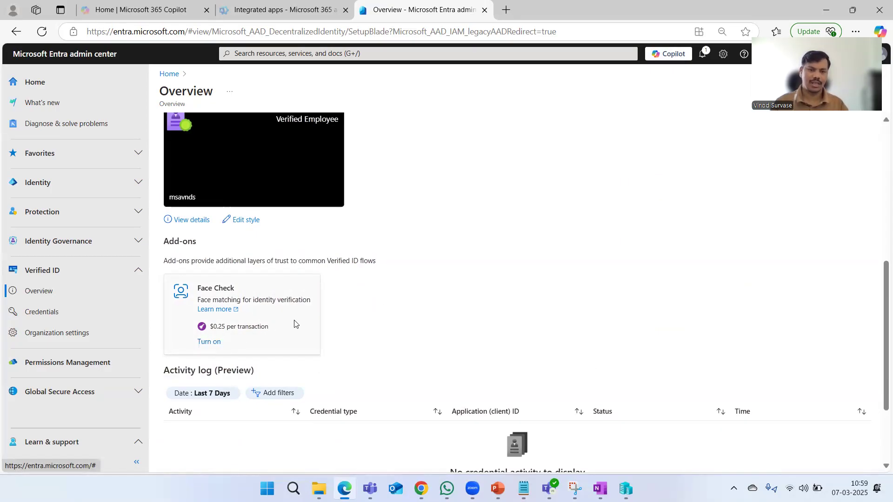
click(206, 343)
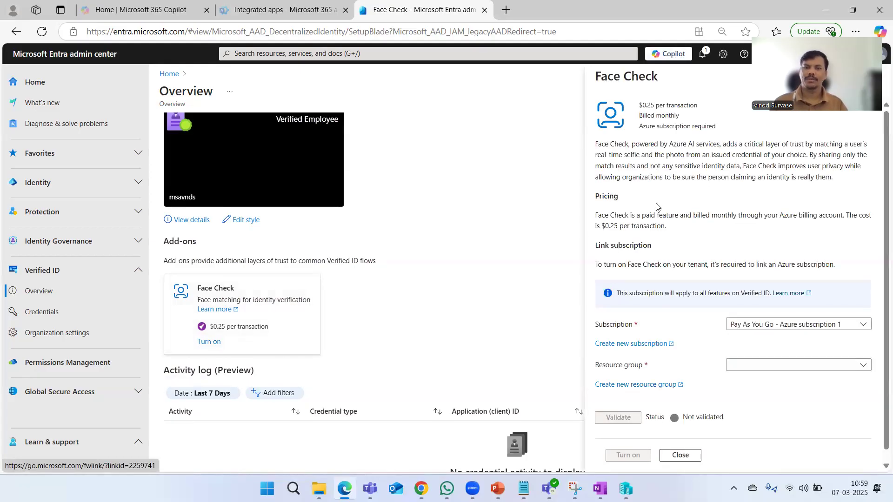
Select rg-mssentinel as the Face Check resource group and validate the subscription link
scroll(726, 217, down, 1)
scroll(726, 218, down, 1)
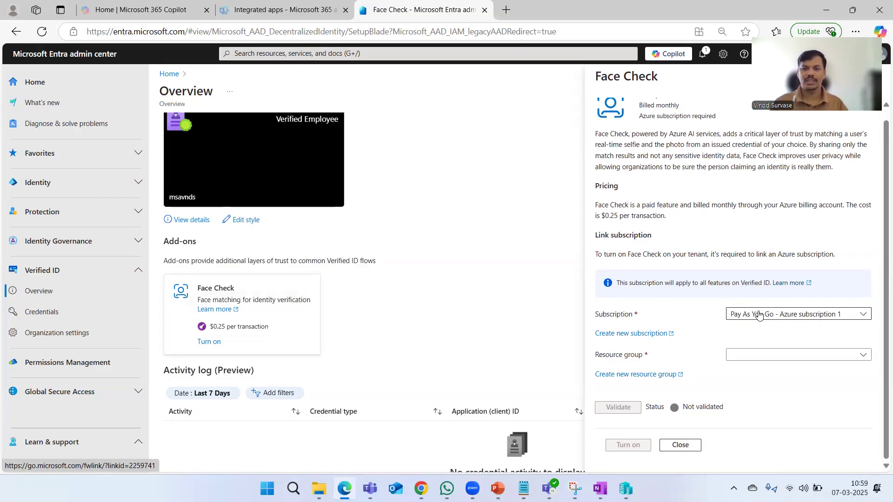
click(796, 357)
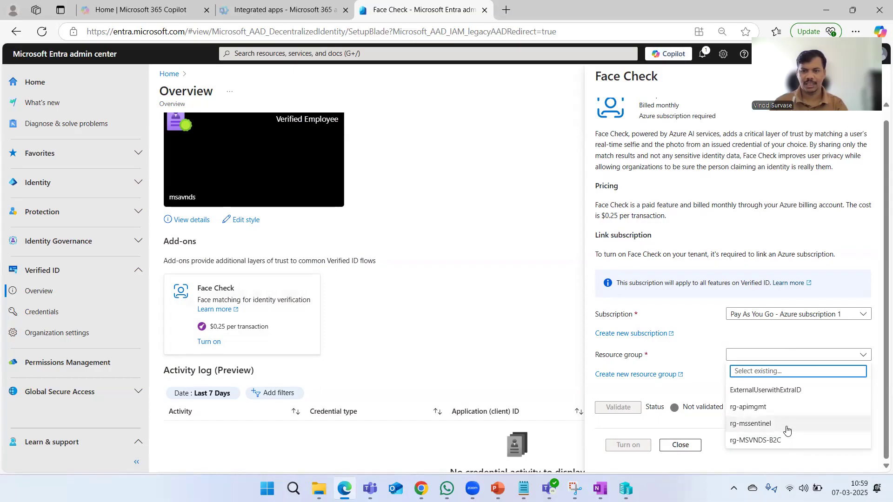
click(756, 335)
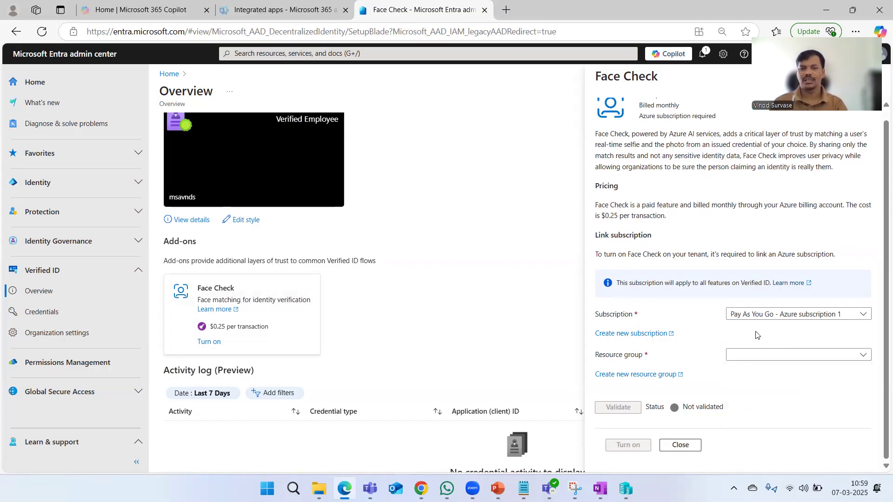
click(789, 315)
click(717, 325)
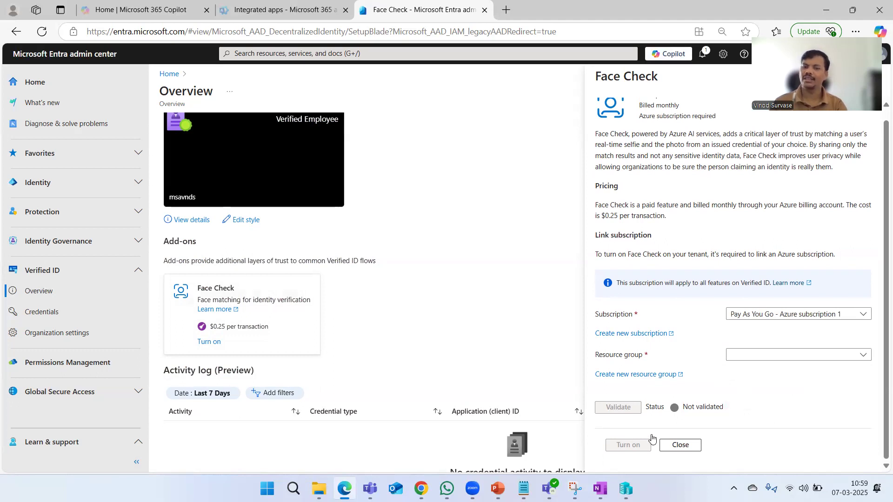
click(758, 358)
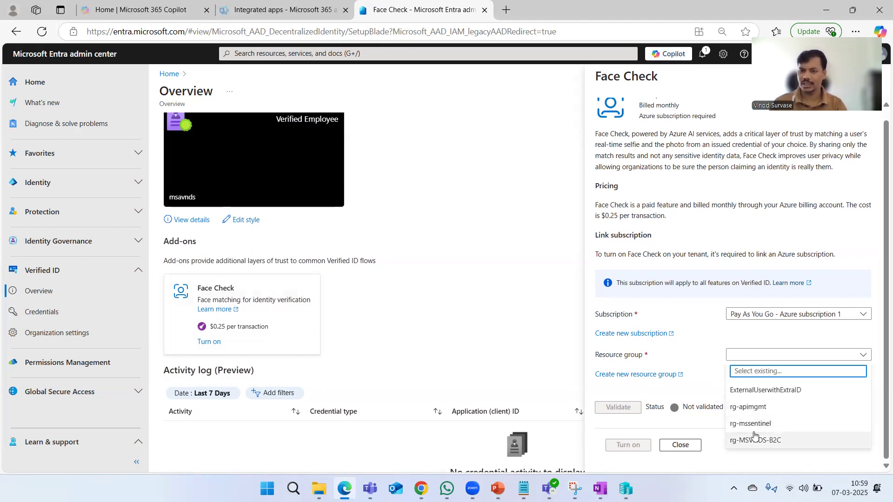
click(750, 423)
click(619, 408)
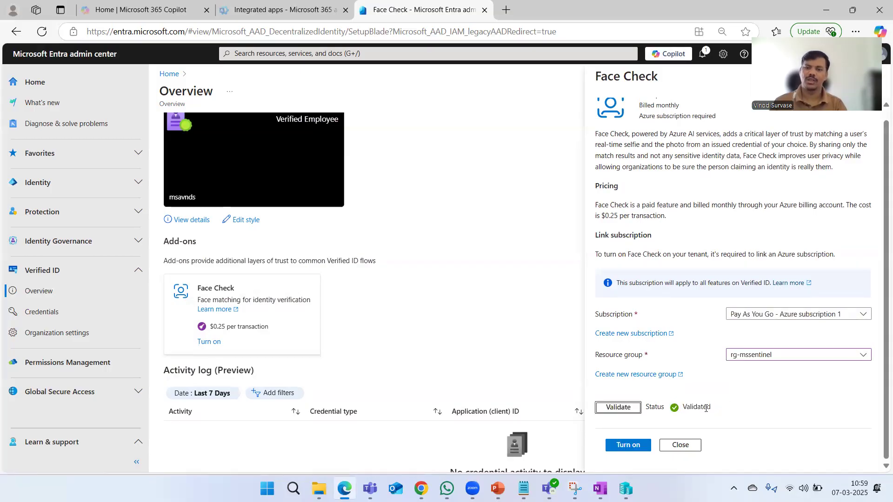
drag(682, 408, 714, 409)
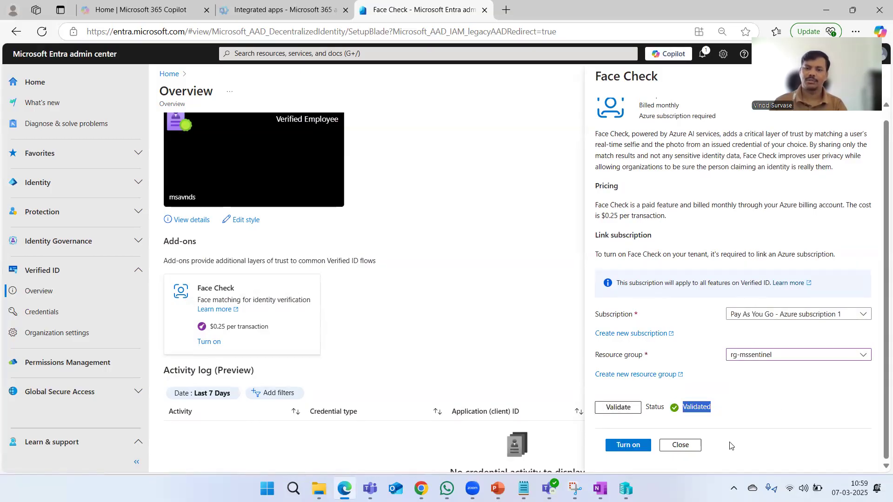
click(703, 406)
Point out the $0.25 per transaction, billed-monthly price, then close Face Check without enabling it
scroll(705, 255, up, 1)
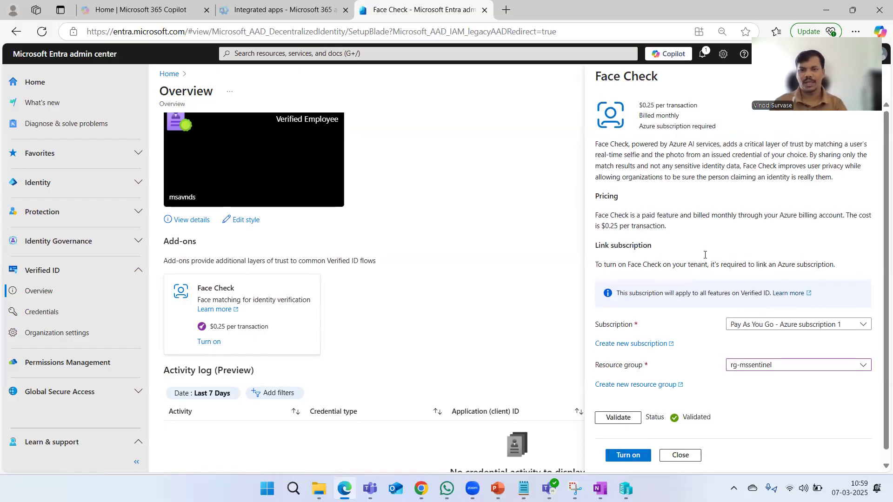
drag(638, 106, 707, 111)
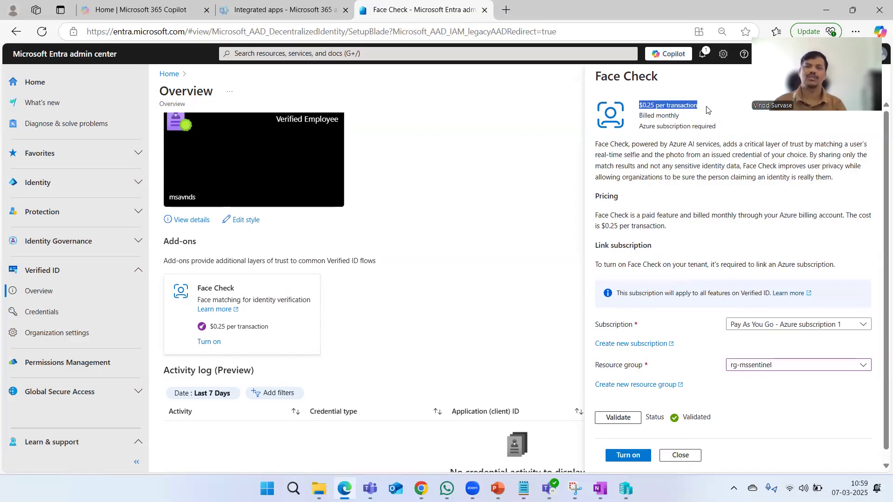
click(672, 179)
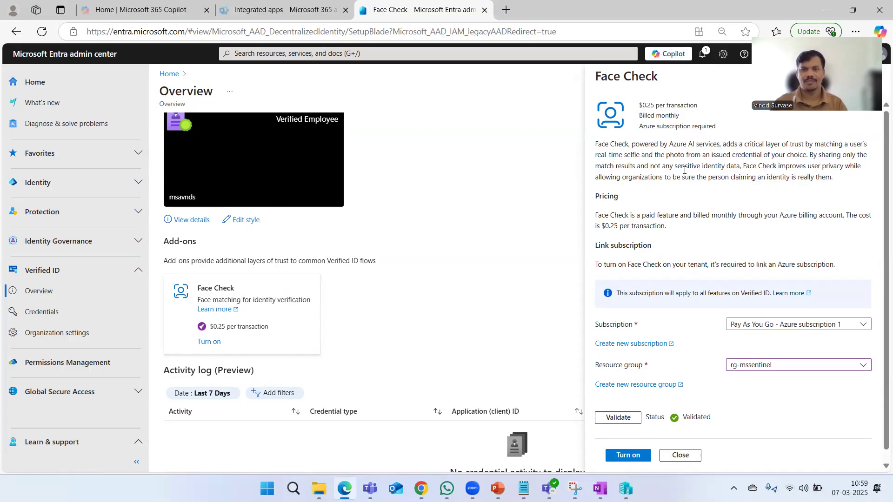
drag(636, 117, 690, 117)
click(687, 163)
scroll(682, 205, down, 1)
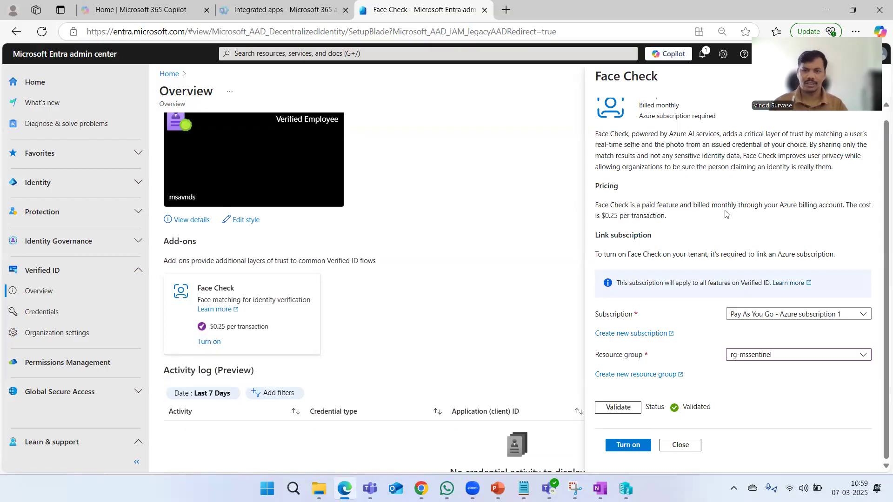
click(684, 449)
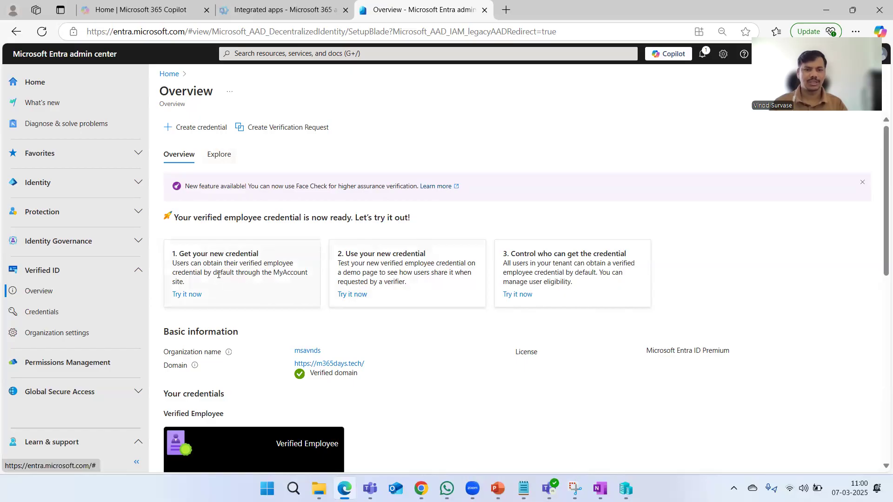
Launch My Account in a new tab from the 'Get your new credential' card's Try it now
drag(180, 254, 436, 258)
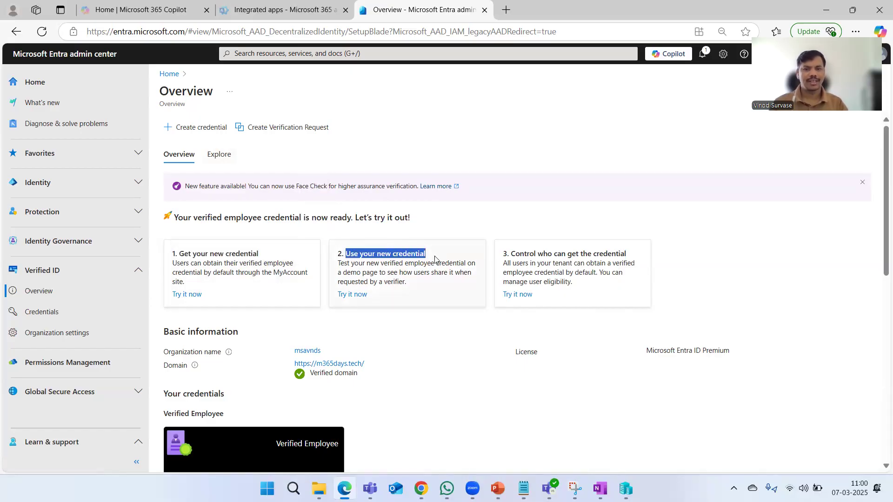
drag(510, 255, 649, 258)
click(781, 287)
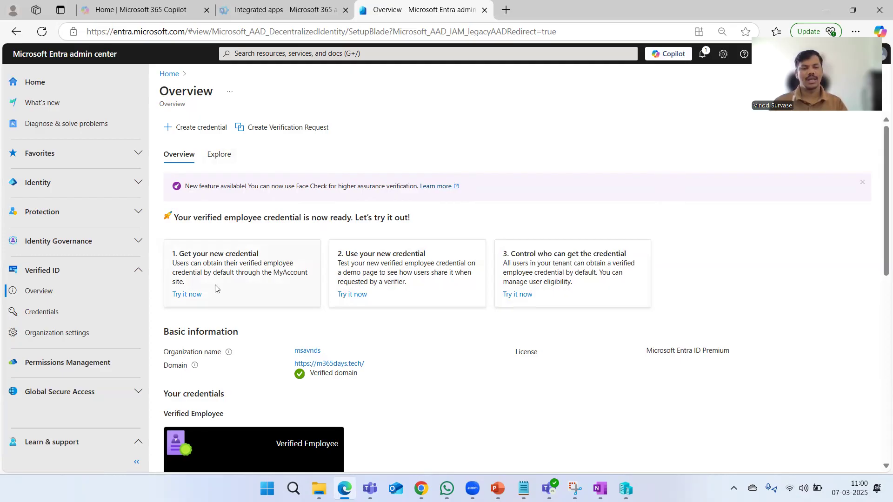
click(193, 298)
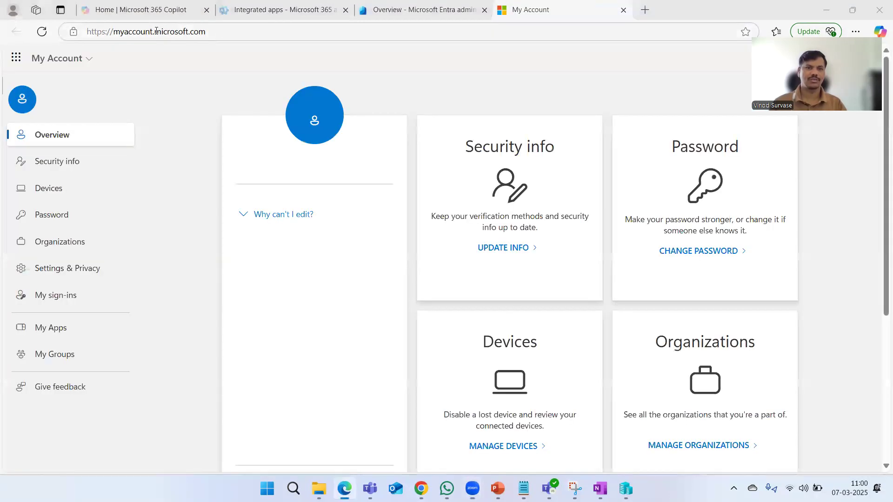
Cancel the My Account feedback survey and request a Verified ID, which shows 'Authorization required'
drag(220, 31, 86, 31)
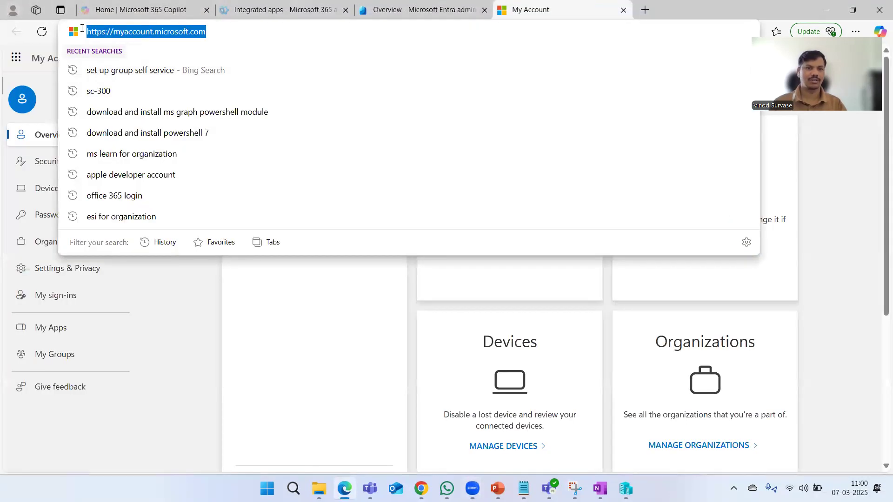
click(228, 400)
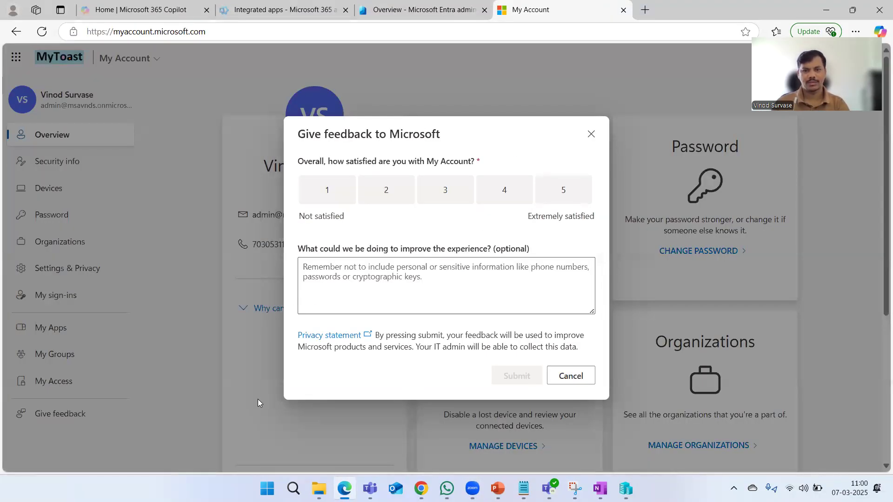
click(533, 459)
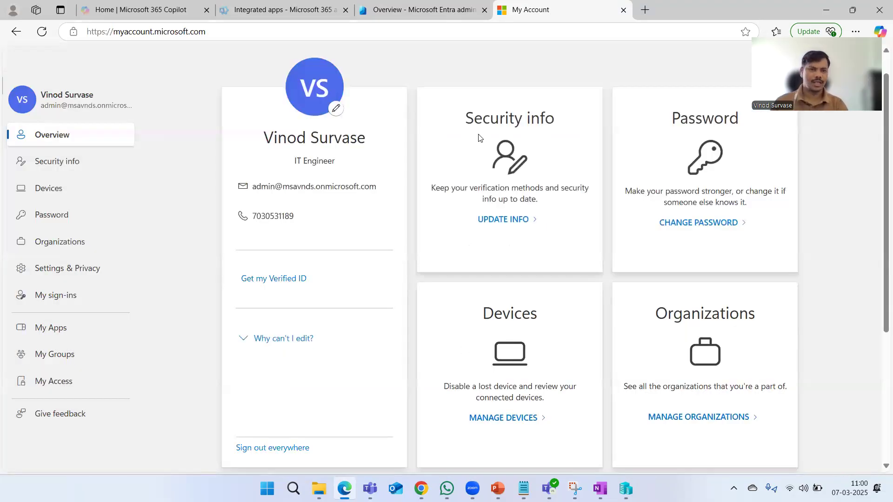
click(268, 280)
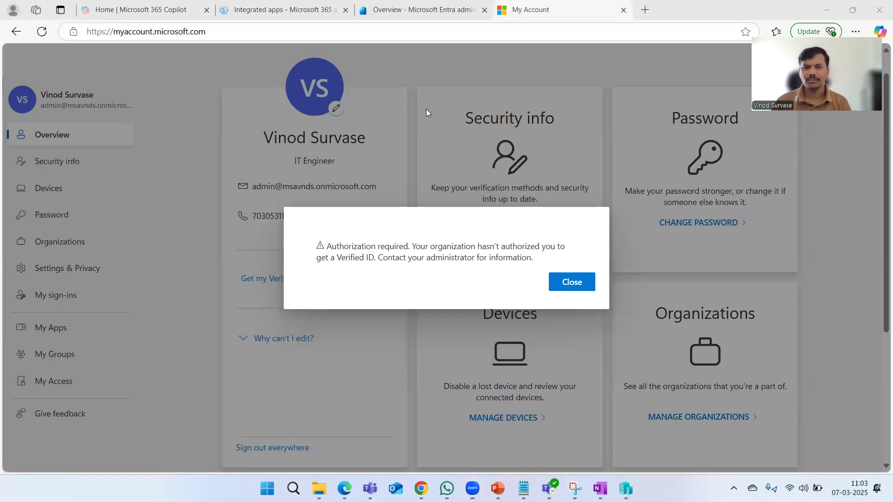
Request the Verified ID again to show its QR code, then view Verified ID's Explore quickstarts in Entra
click(570, 282)
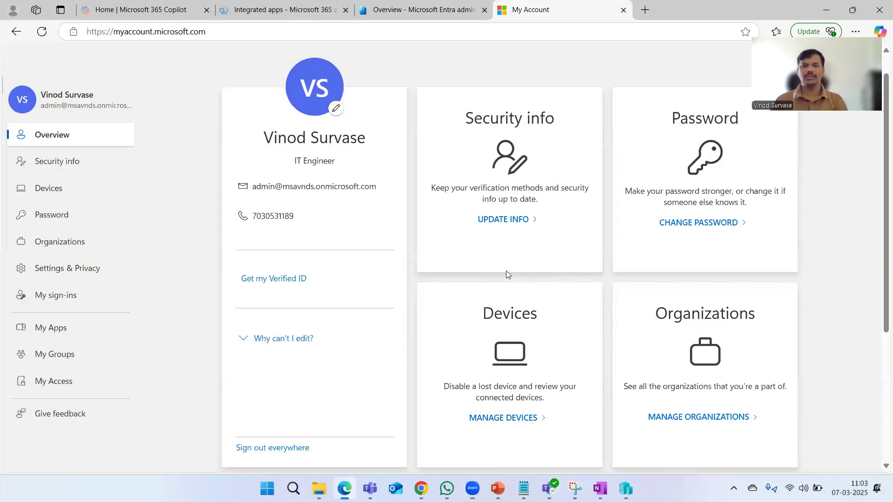
click(299, 279)
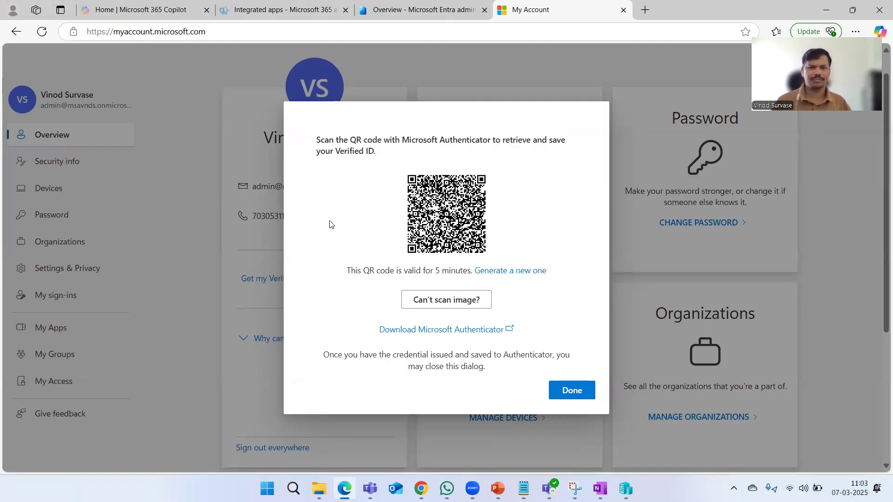
click(401, 7)
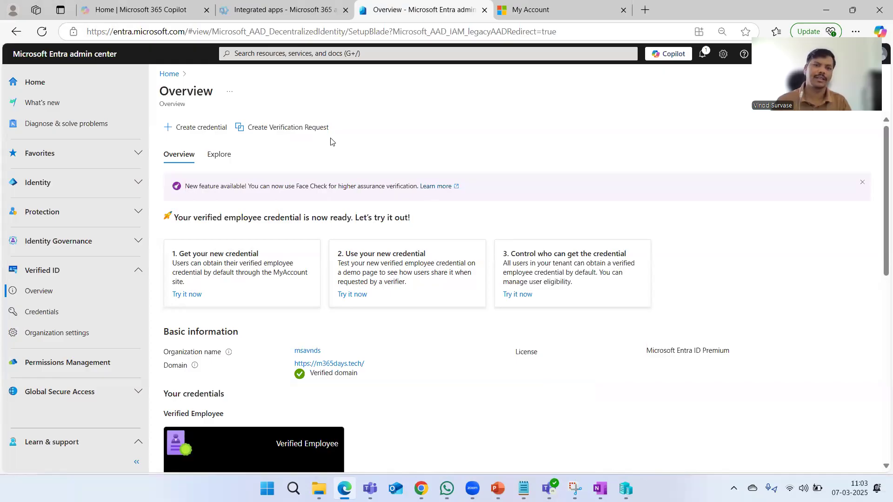
click(227, 160)
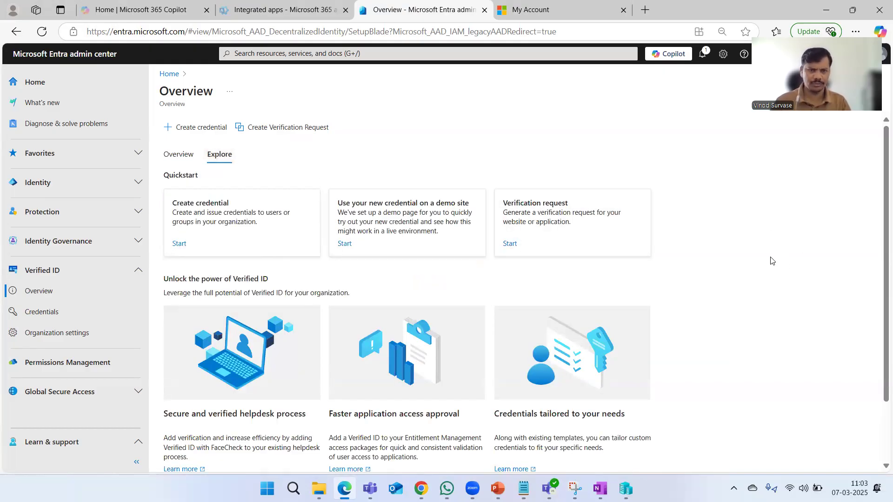
scroll(772, 261, down, 2)
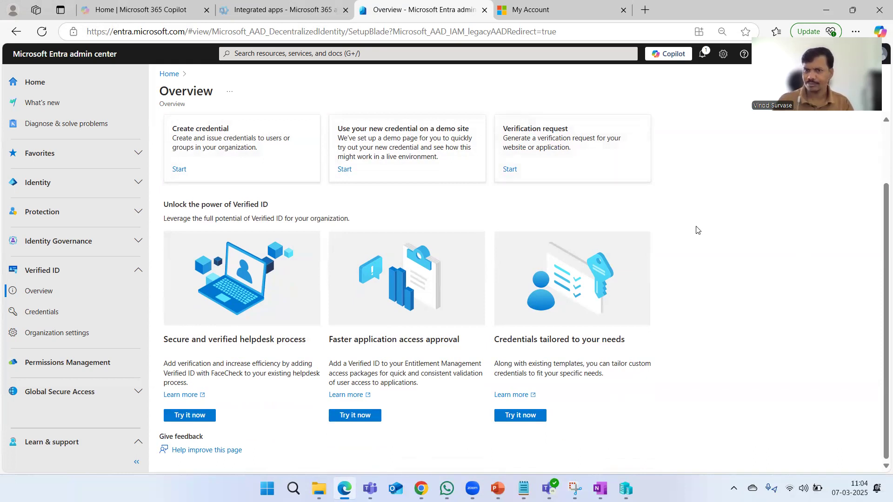
Open the Proseware demo site and browse its six Surface laptops priced $549.99 to $1,499.99
click(344, 169)
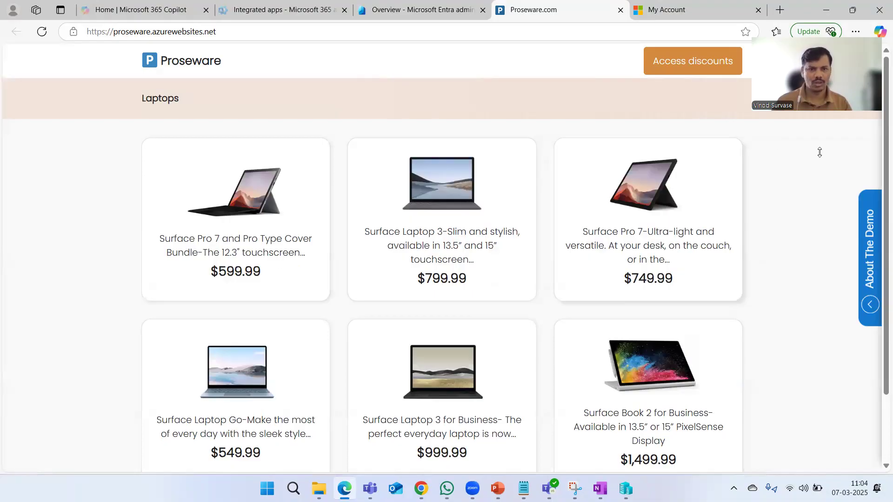
scroll(524, 424, down, 2)
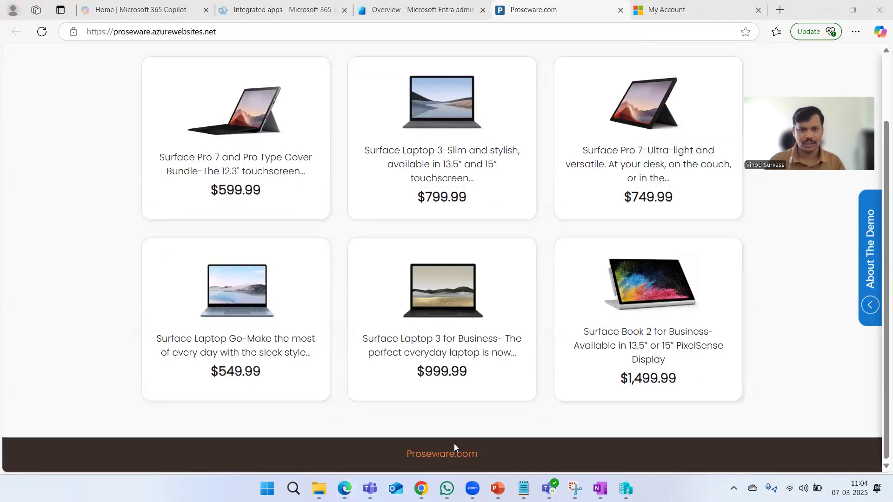
scroll(552, 277, up, 2)
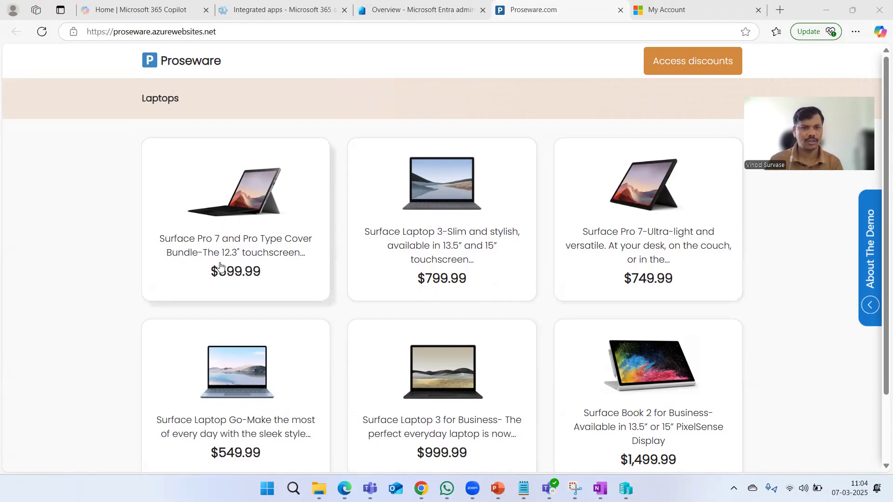
click(212, 246)
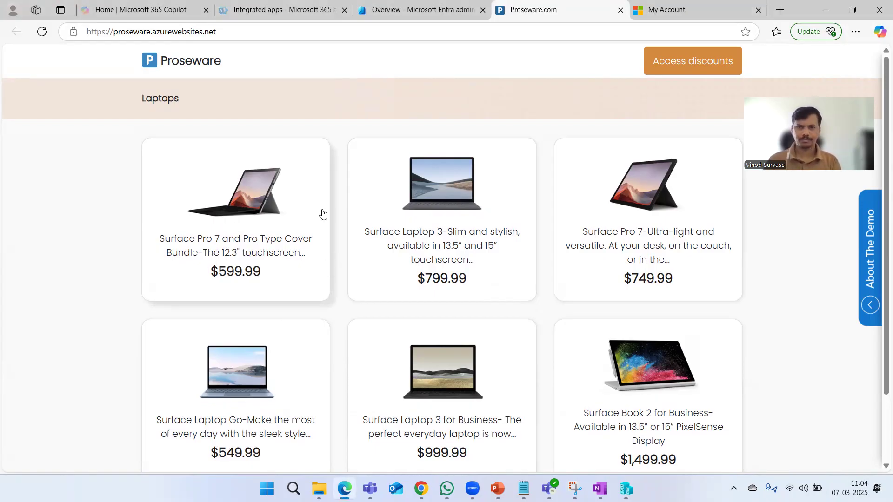
scroll(309, 235, down, 2)
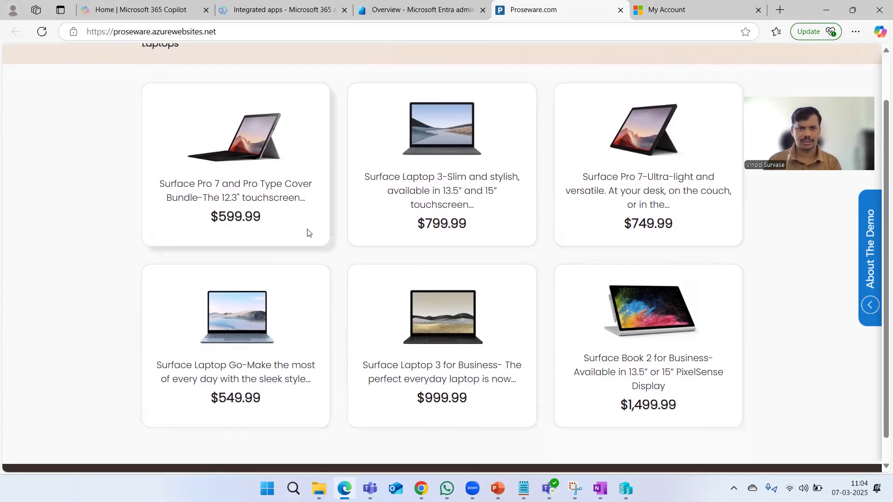
scroll(320, 236, up, 2)
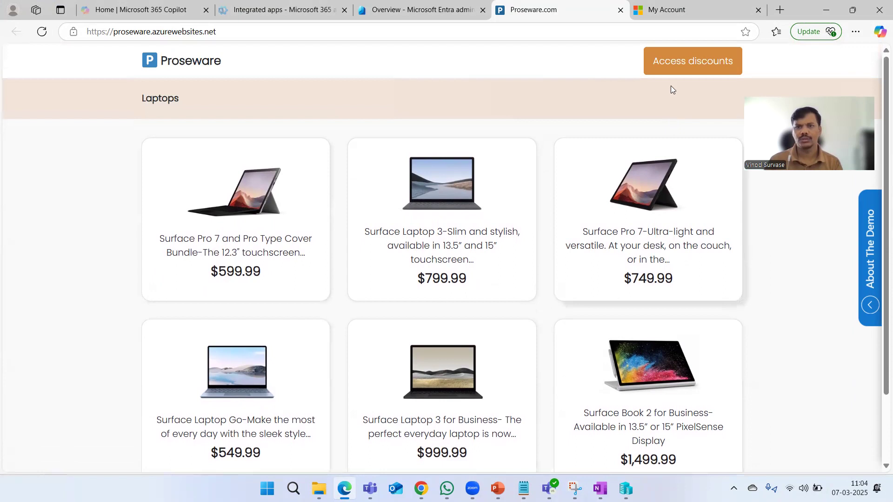
Start Proseware sign-in with the employee credential, bringing up the 5-minute Authenticator QR code
click(699, 67)
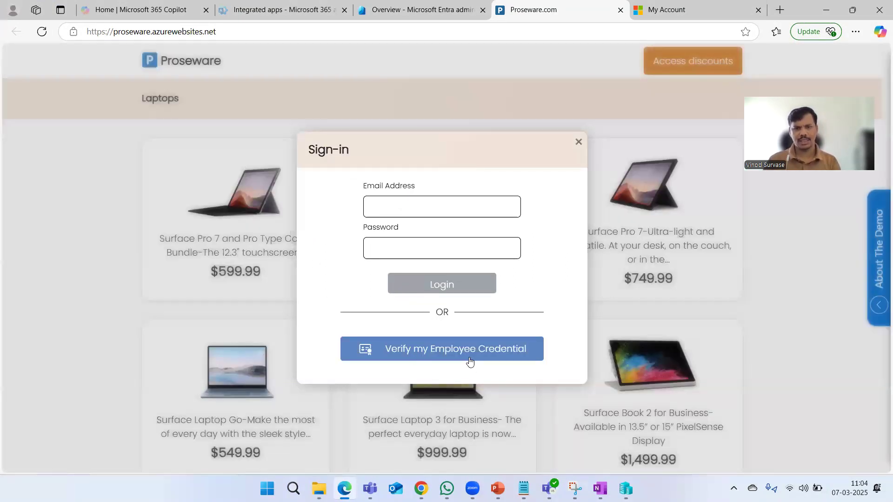
click(442, 353)
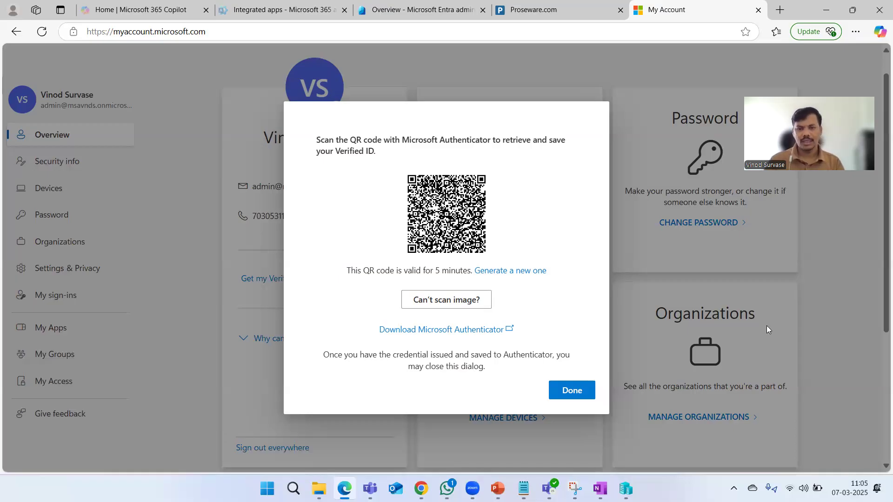
Close the Verified ID QR code and present the employee credential on Proseware to unlock the discount
click(573, 392)
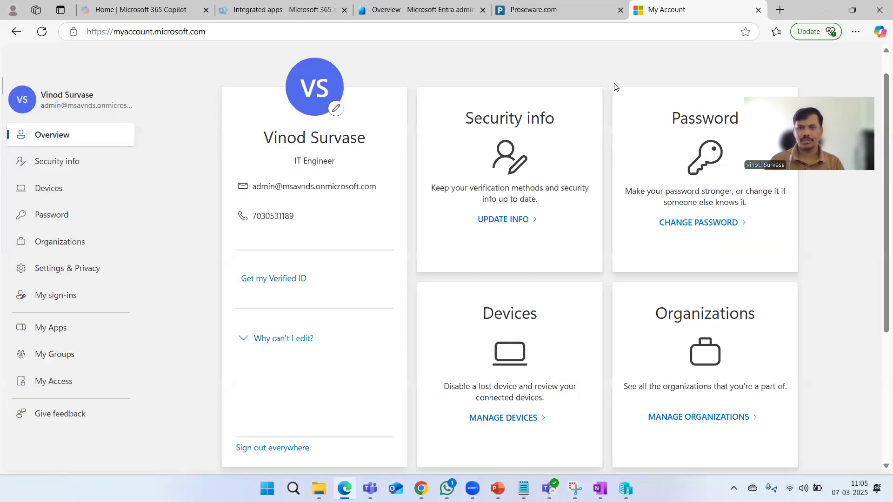
click(558, 10)
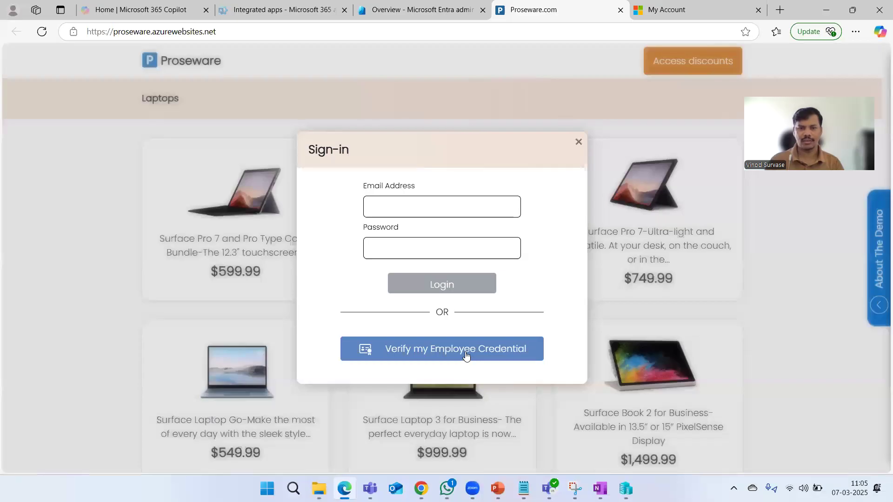
click(437, 357)
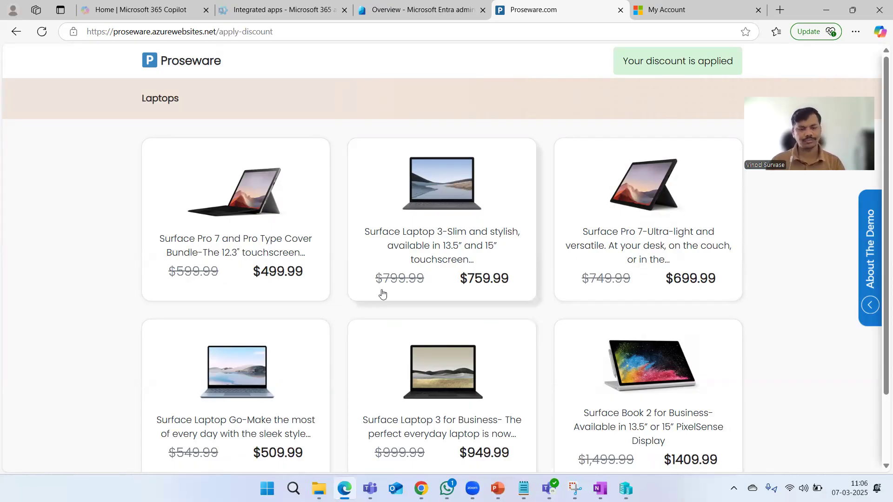
Review the discounted Proseware laptop prices, then return to the My Account overview tab
scroll(780, 327, down, 2)
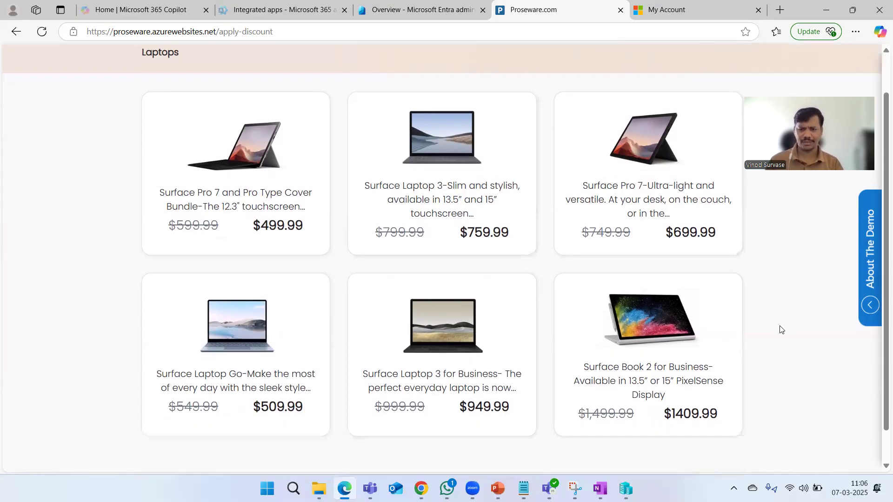
scroll(780, 330, up, 2)
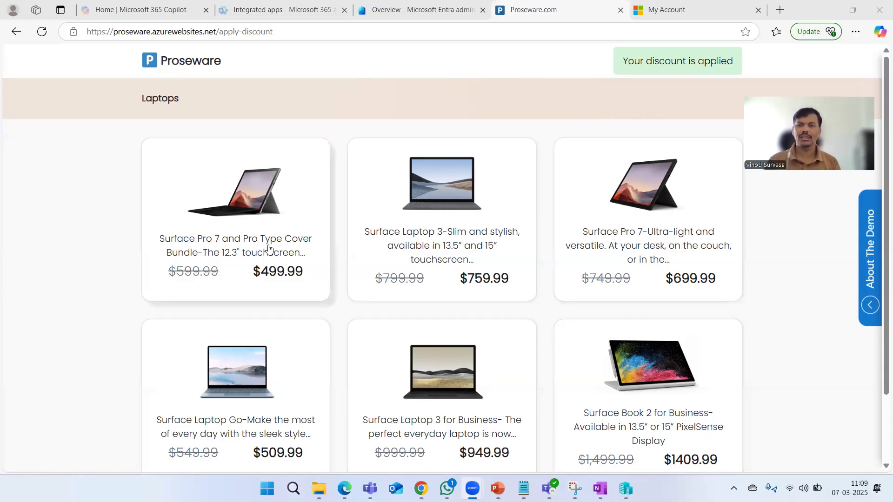
click(663, 65)
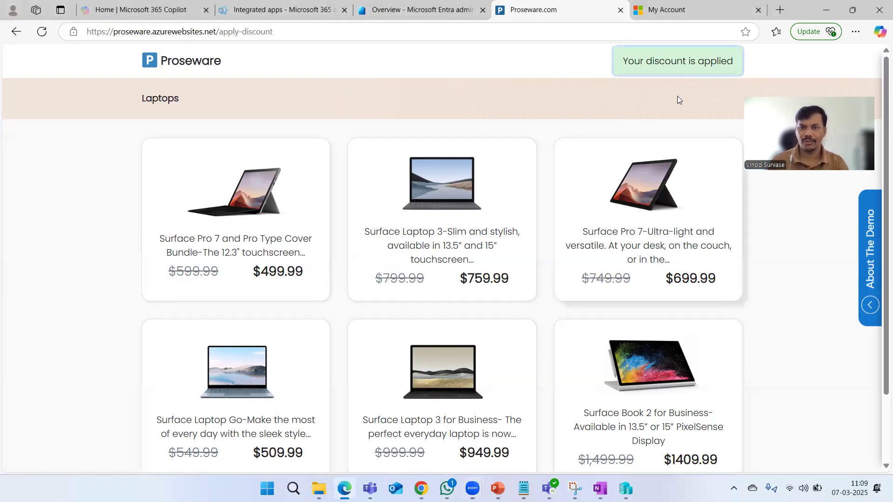
scroll(775, 295, down, 2)
scroll(774, 295, up, 2)
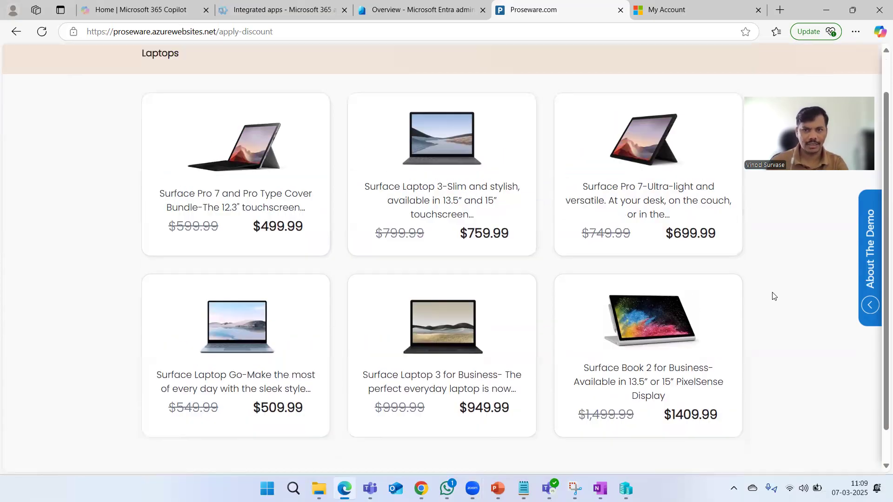
click(689, 10)
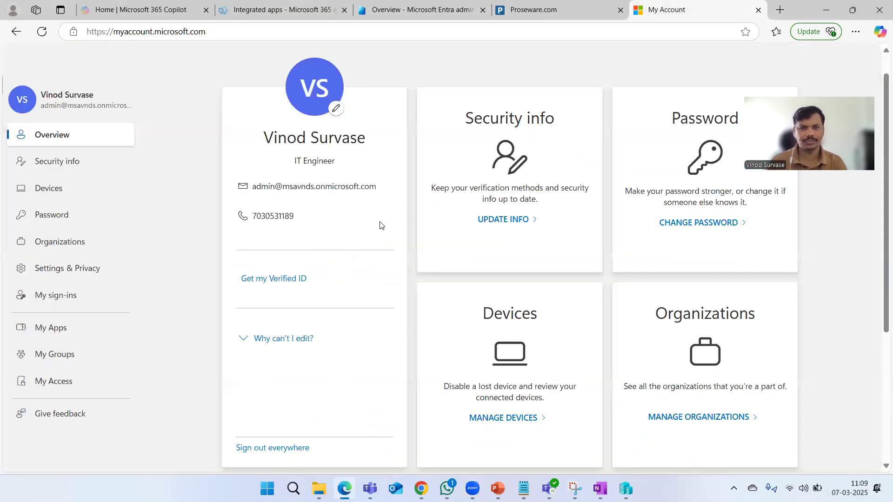
Reload My Account, view Recent activity under My sign-ins, then move to the Entra tab
click(42, 31)
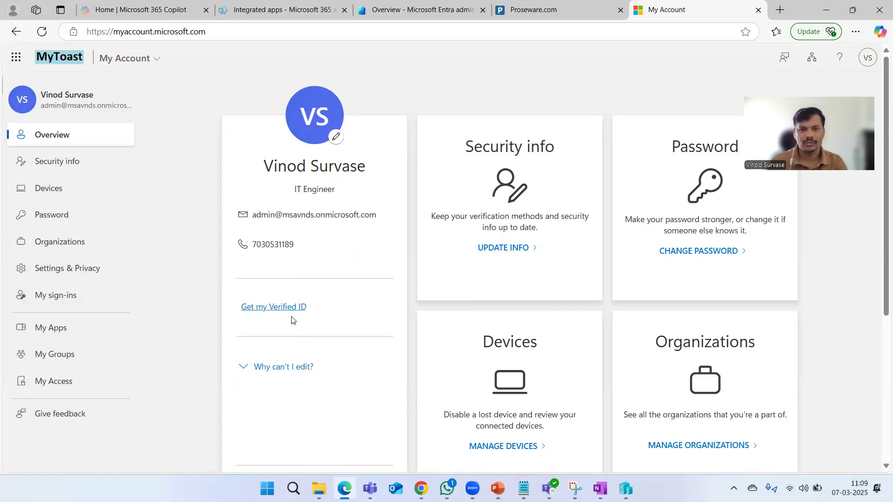
scroll(863, 299, down, 1)
scroll(863, 299, down, 5)
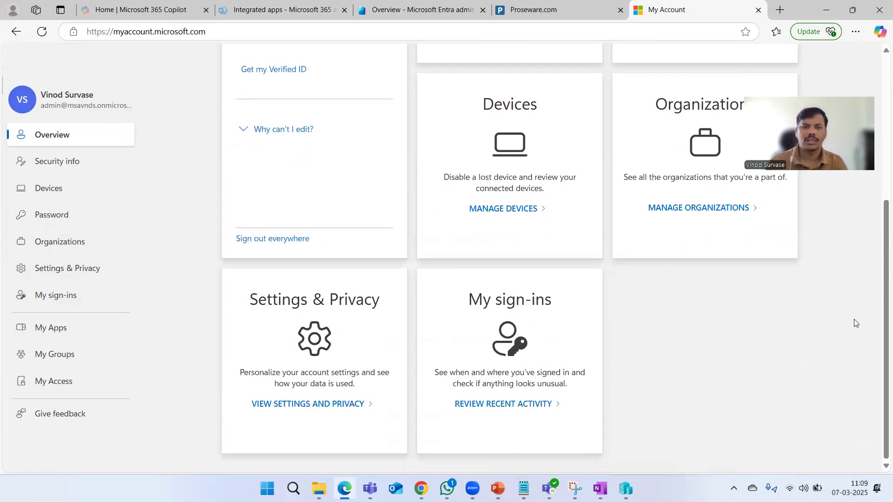
scroll(853, 319, up, 5)
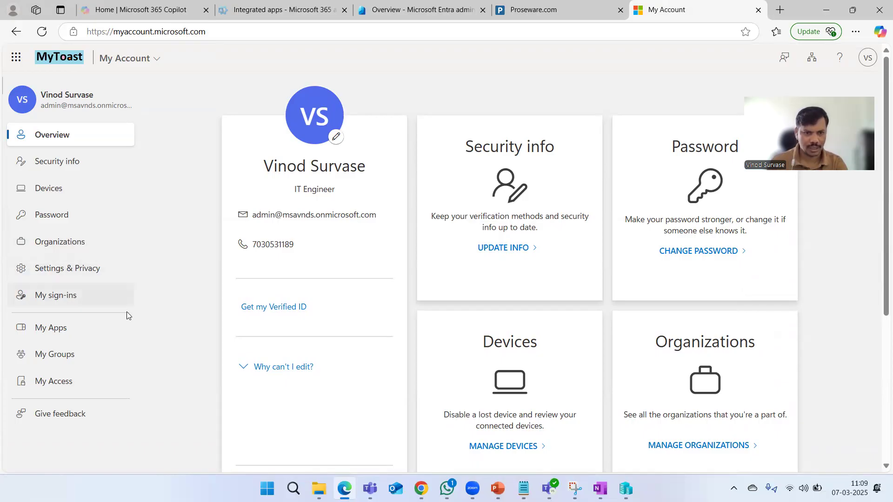
click(76, 307)
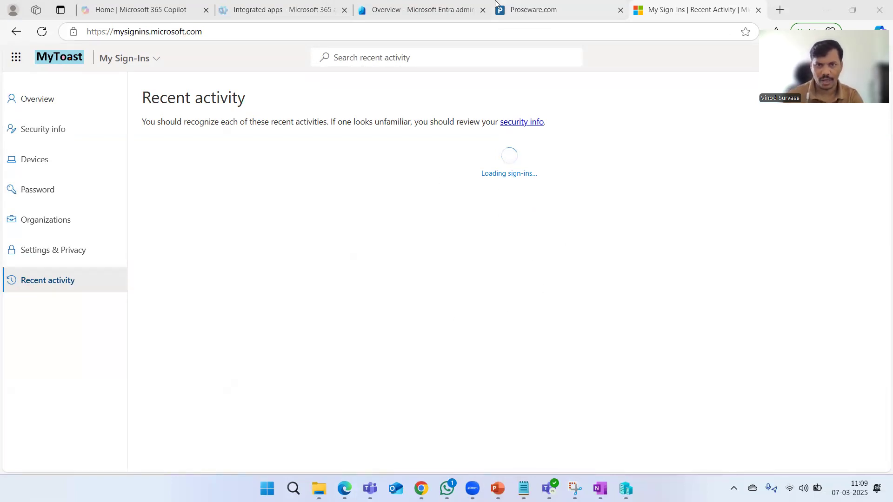
click(464, 10)
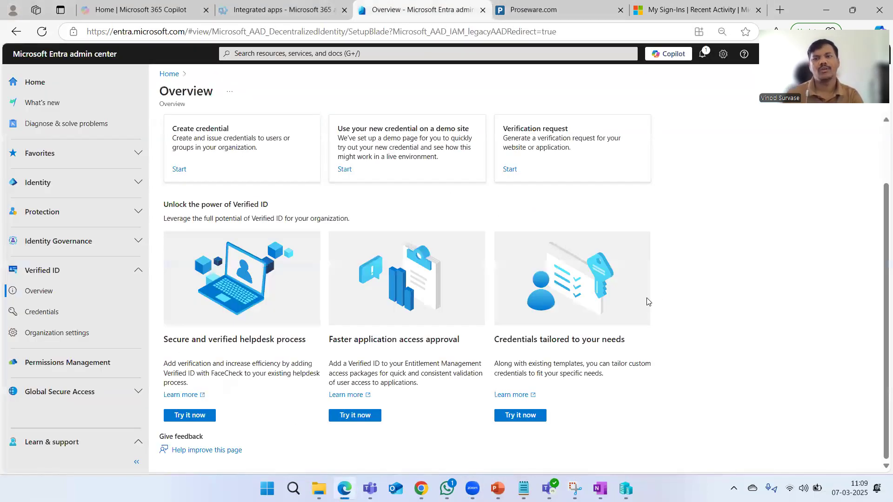
Begin Create credential from the Verified ID Overview and pick the Custom credential type
scroll(753, 309, up, 2)
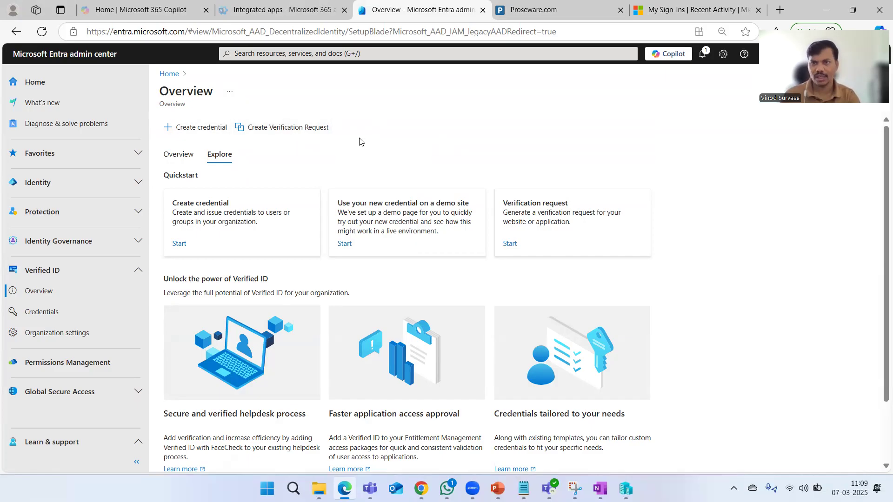
click(209, 133)
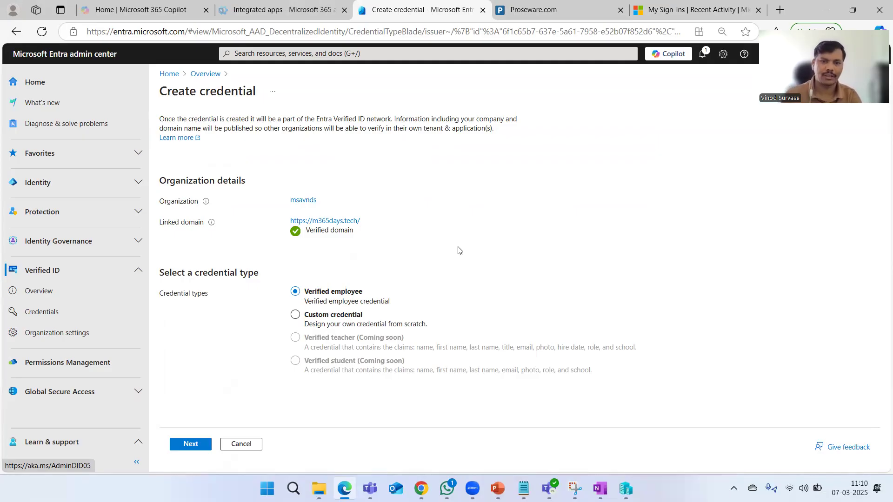
click(296, 314)
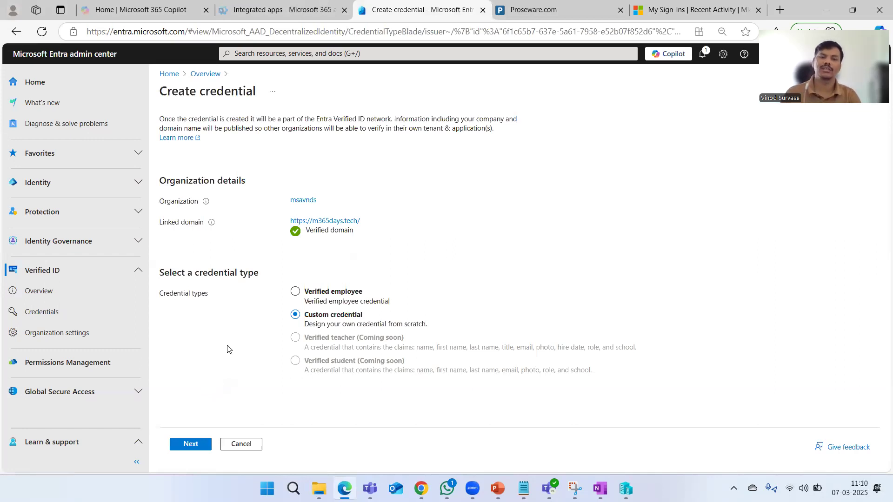
Continue to the custom credential form and review its template display and rules definitions
click(188, 447)
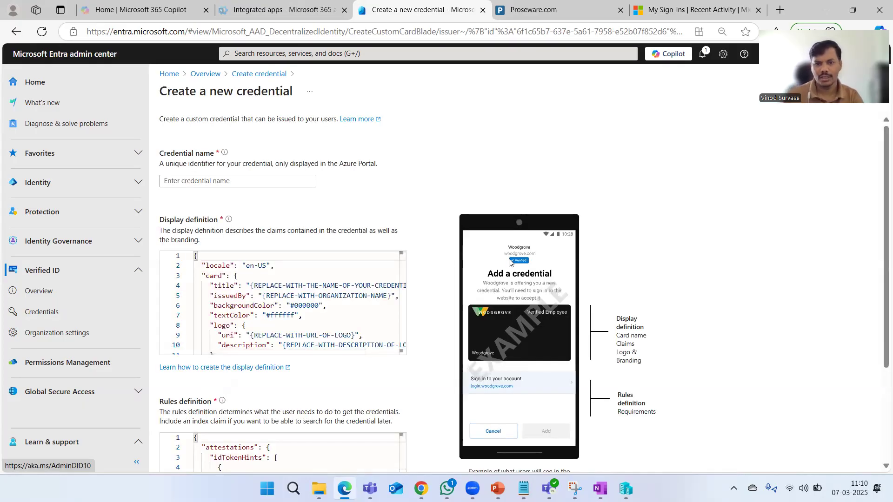
scroll(596, 275, down, 3)
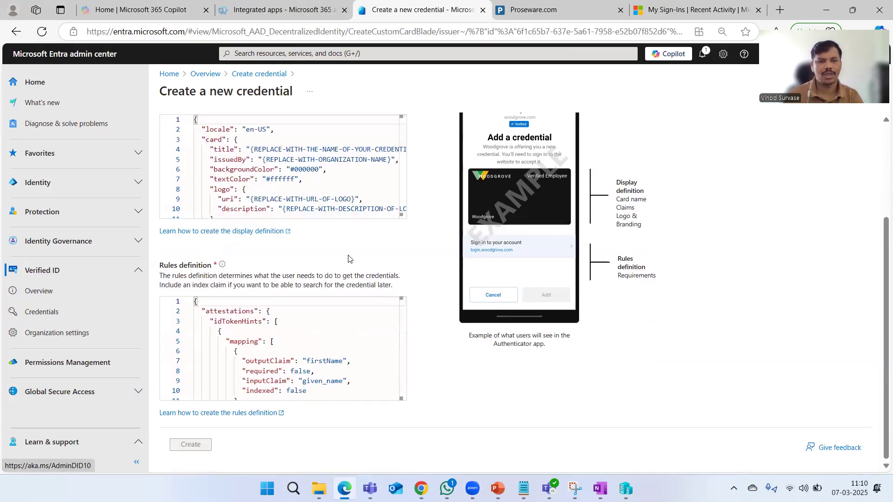
scroll(379, 259, up, 3)
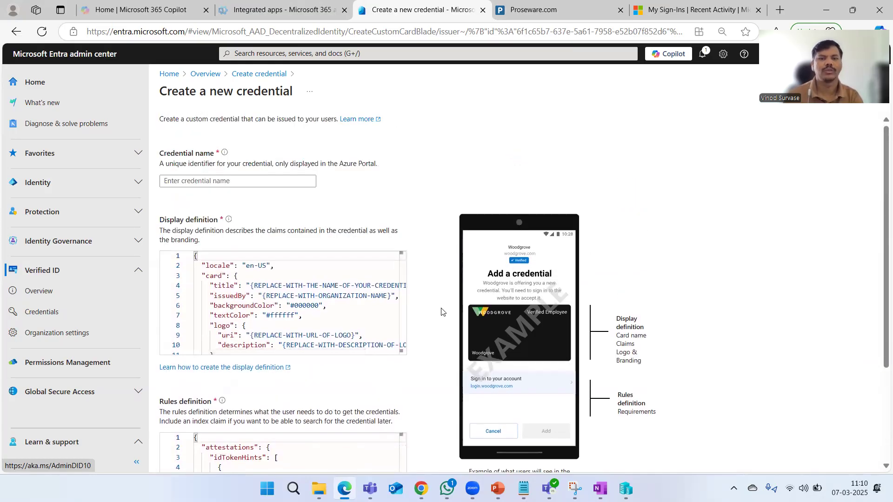
scroll(320, 303, down, 6)
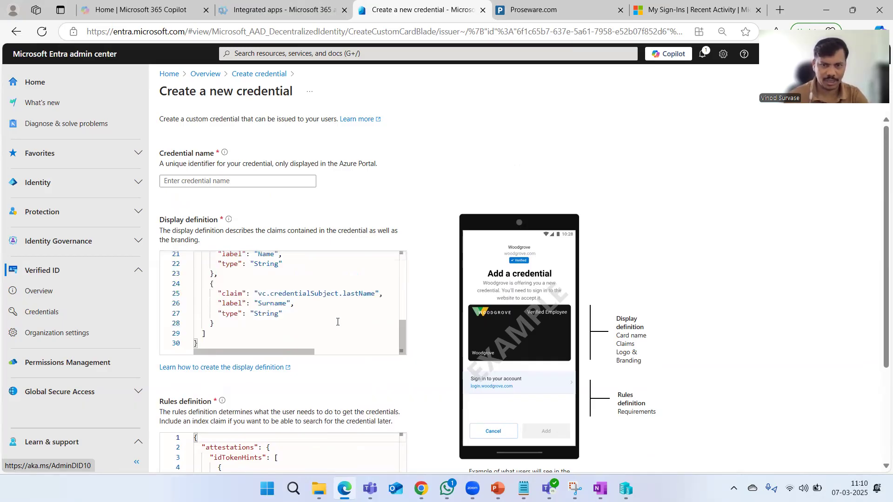
scroll(421, 296, down, 3)
scroll(331, 337, down, 6)
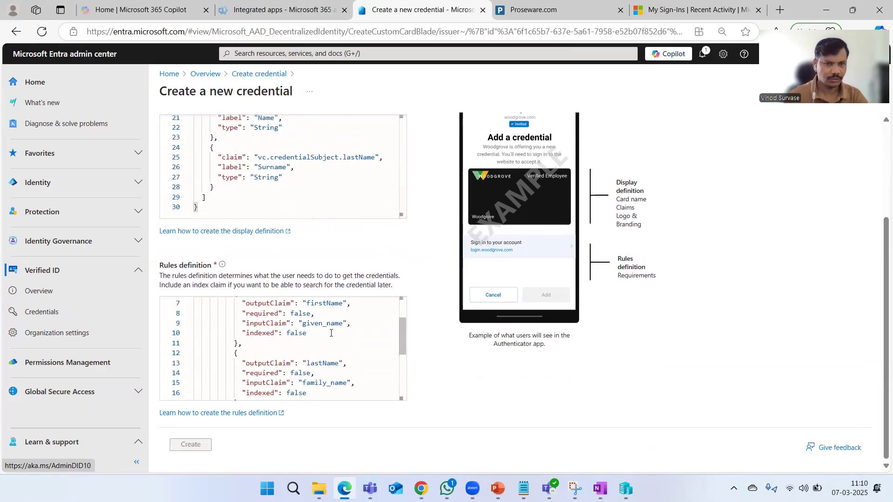
scroll(331, 330, up, 6)
scroll(443, 259, up, 3)
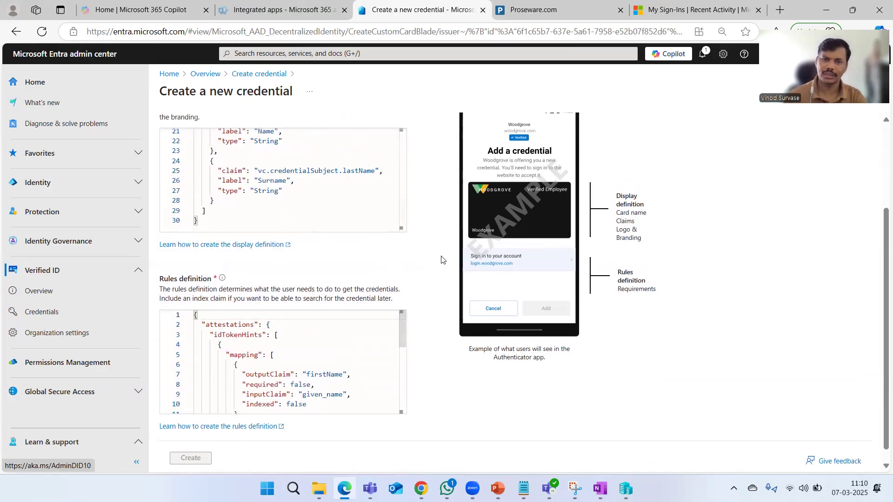
scroll(346, 299, up, 6)
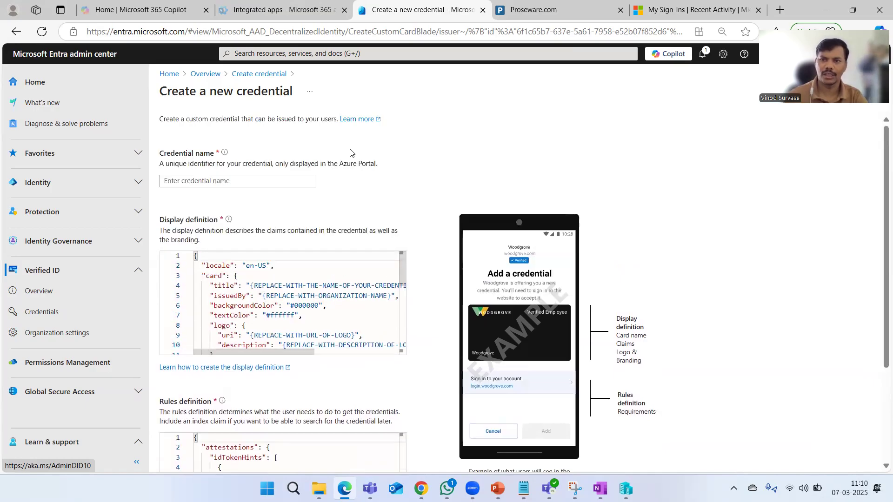
Name the credential 'Custom' and create it, which fails with 'uri must be a valid URL'
click(305, 185)
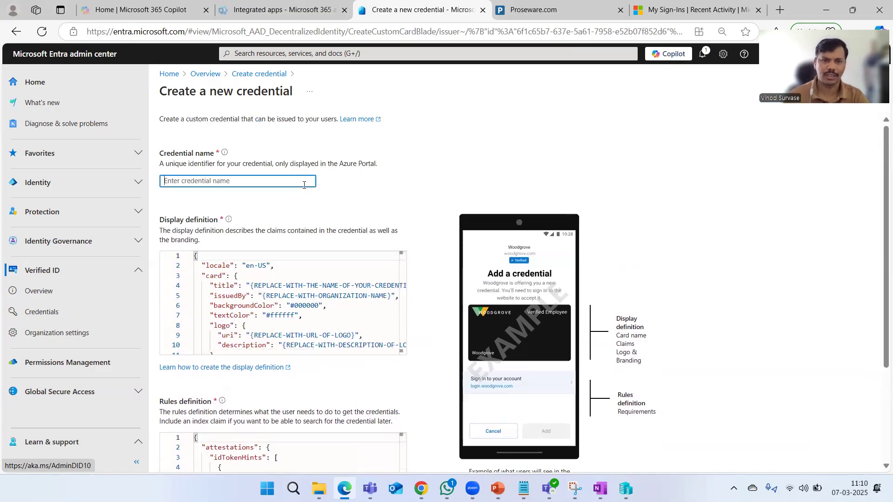
text(Custom)
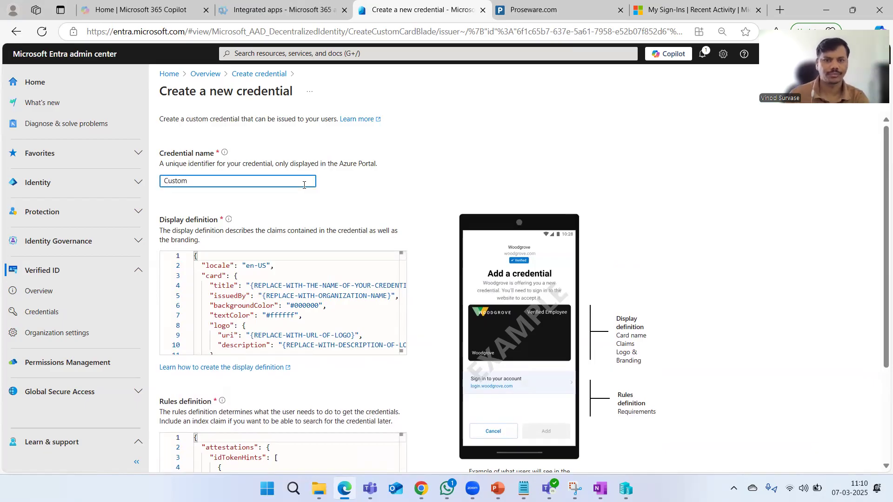
scroll(355, 192, down, 3)
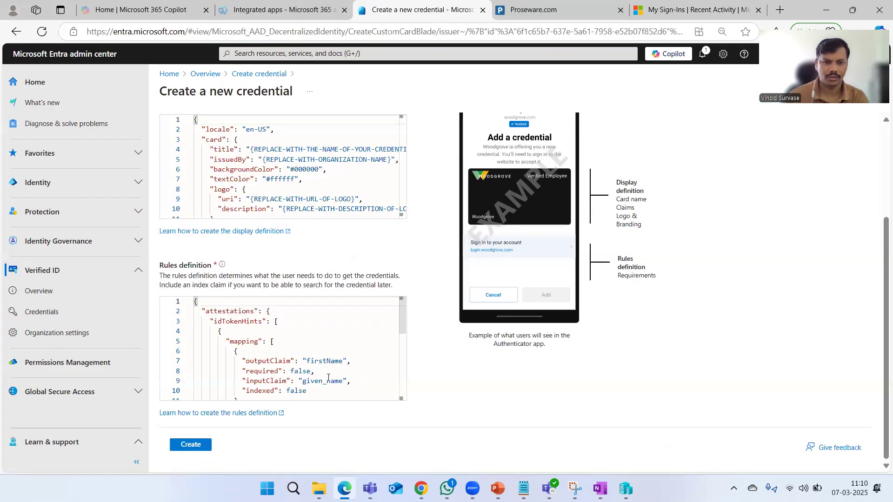
scroll(279, 358, down, 2)
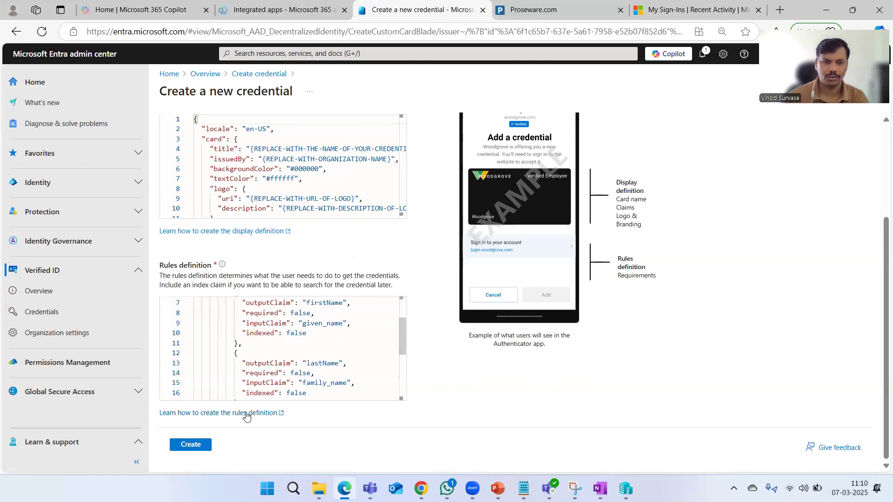
click(196, 446)
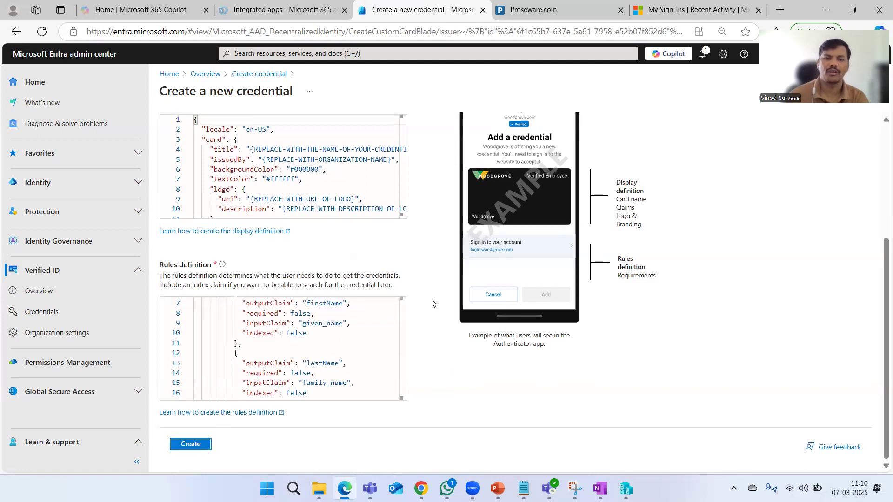
drag(181, 138, 300, 138)
Look over the Rules definition editor, then head back through the Create credential breadcrumb
click(544, 203)
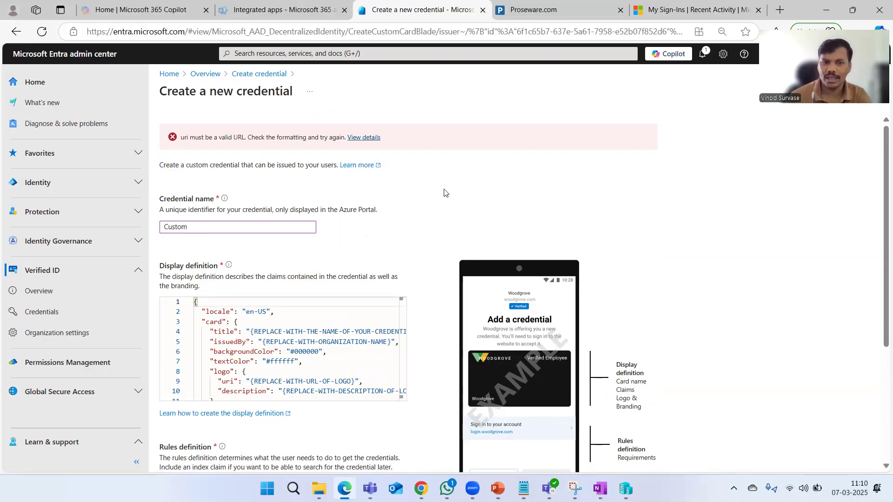
scroll(466, 203, down, 4)
scroll(457, 253, up, 5)
scroll(457, 254, down, 5)
scroll(341, 341, down, 3)
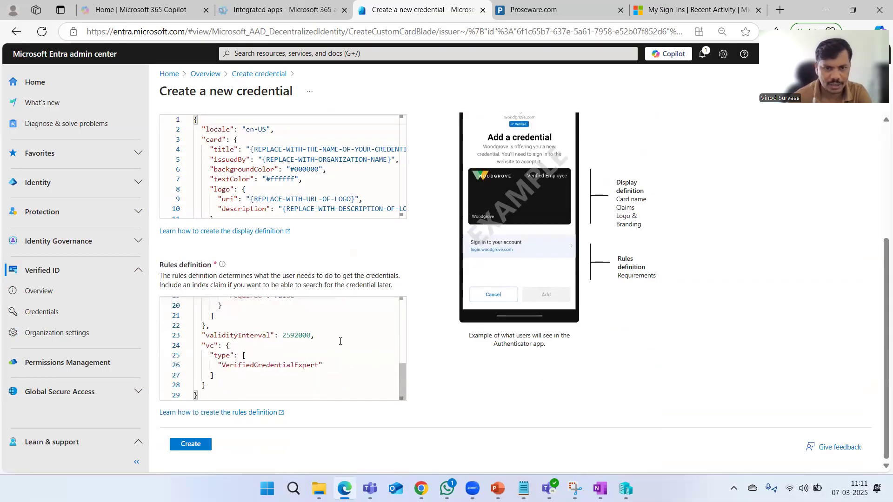
scroll(340, 341, up, 4)
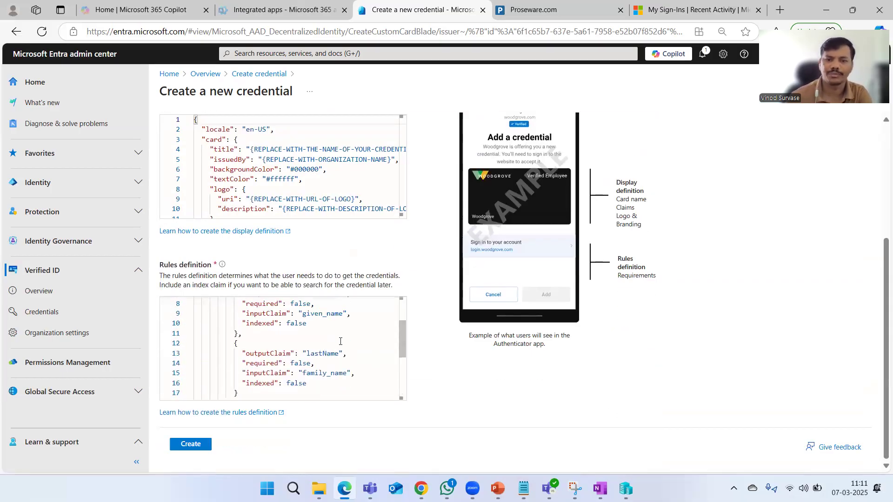
scroll(340, 341, up, 3)
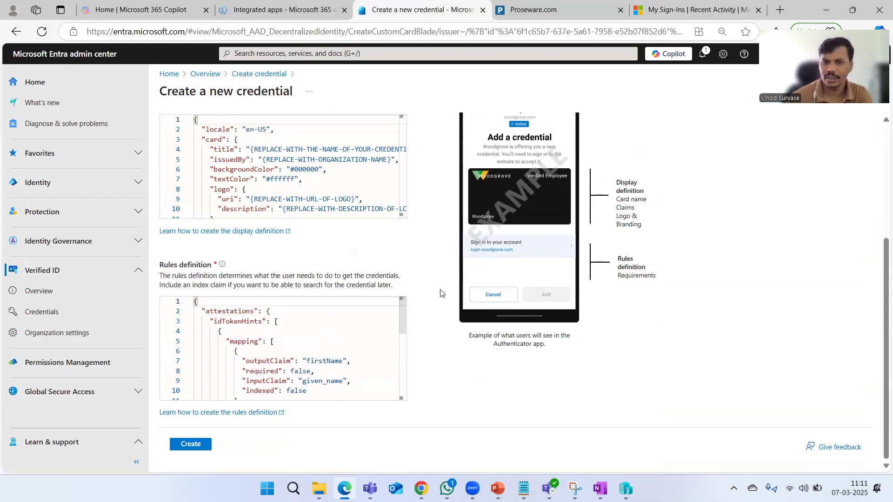
scroll(441, 291, up, 4)
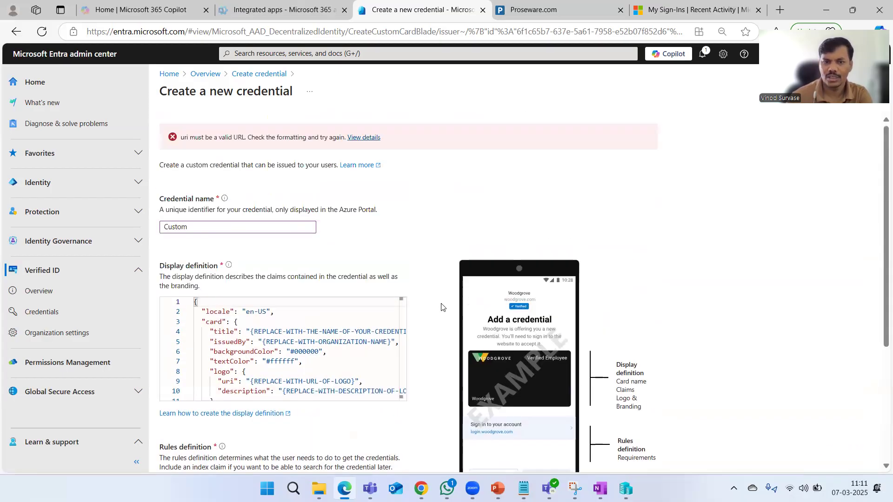
click(239, 75)
Discard the unsaved edits, cancel setup, then start and cancel a Verified employee credential from Overview
click(503, 95)
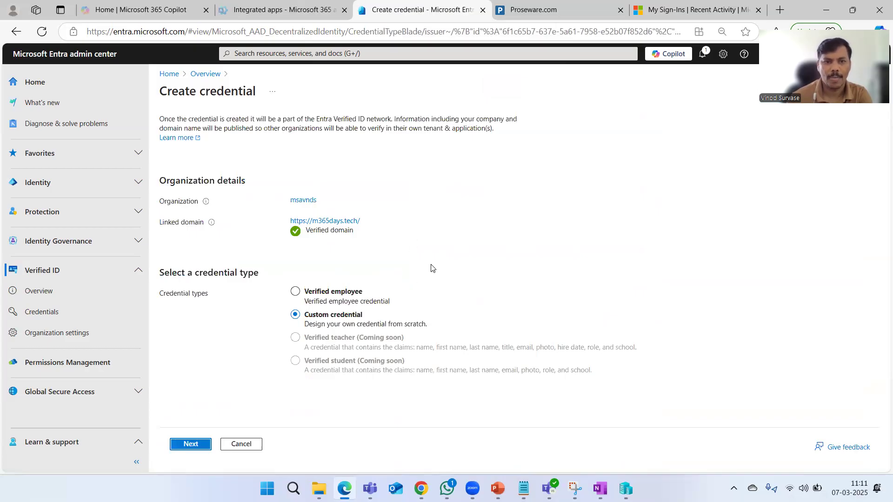
click(248, 444)
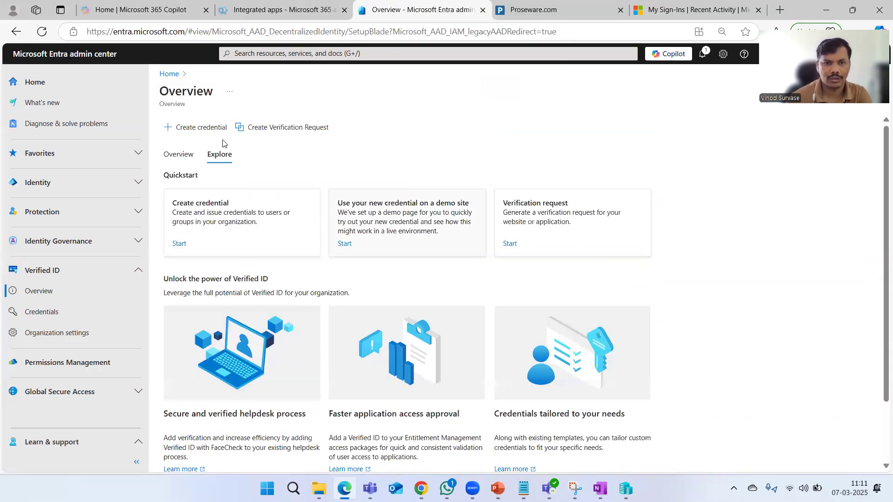
click(180, 154)
click(199, 127)
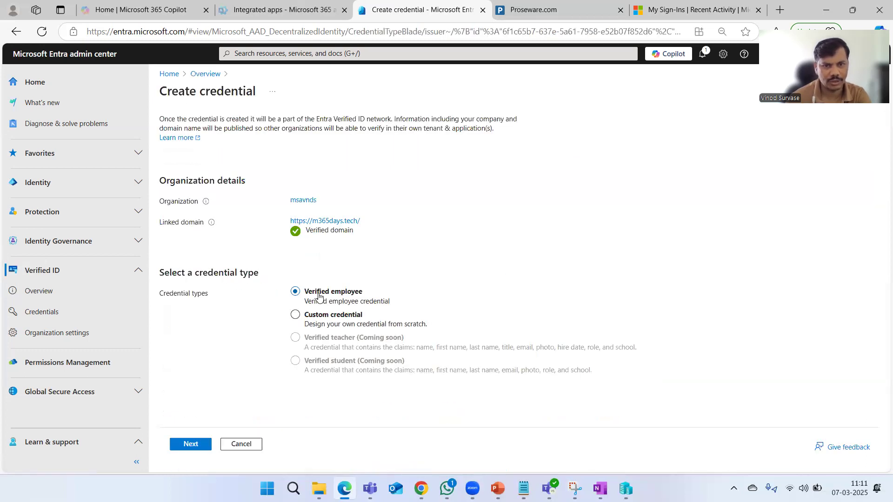
click(246, 445)
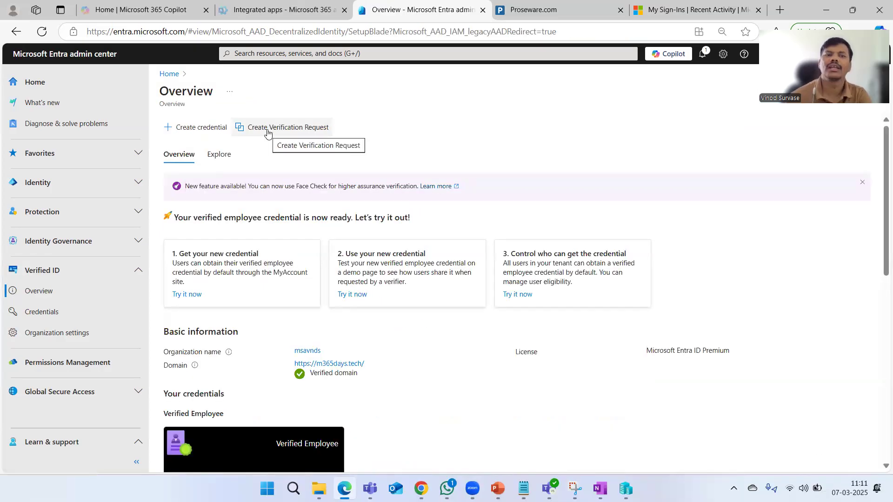
click(267, 133)
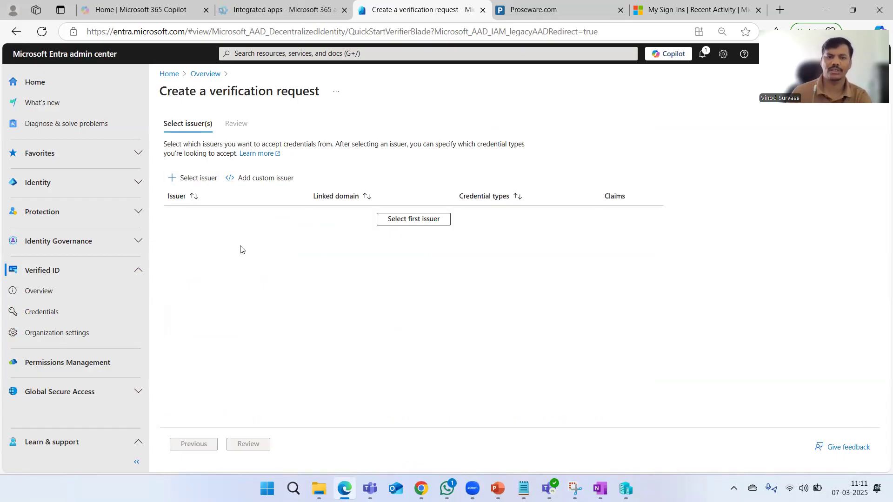
click(206, 181)
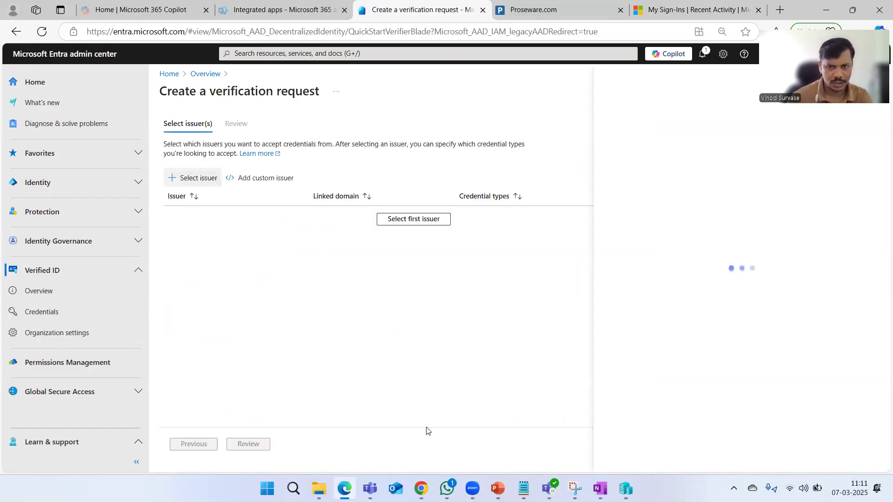
click(739, 186)
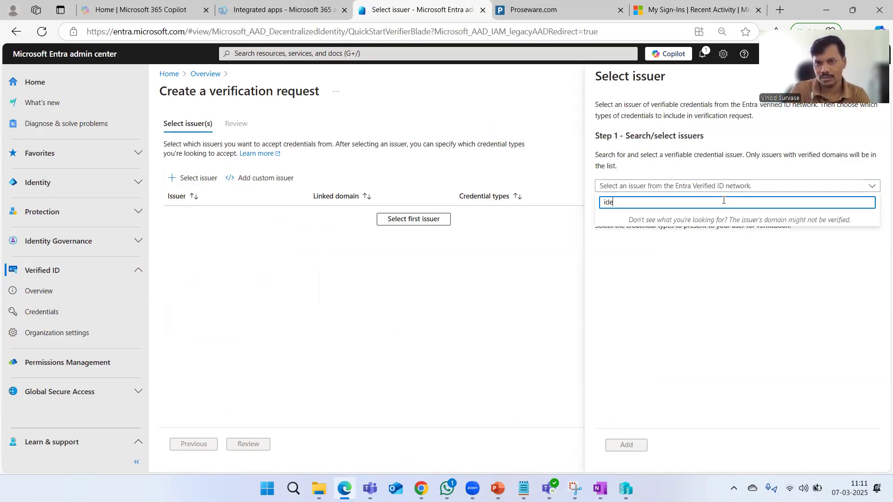
text(ide)
key(BackSpace)
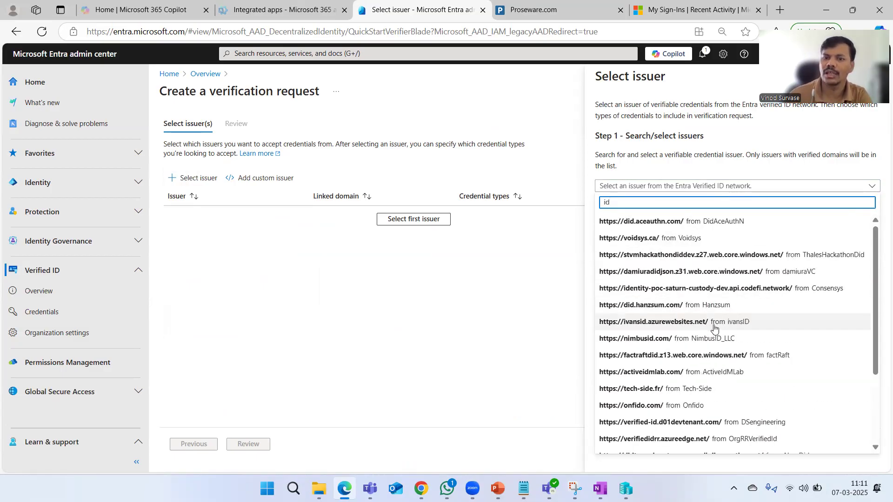
scroll(714, 330, down, 3)
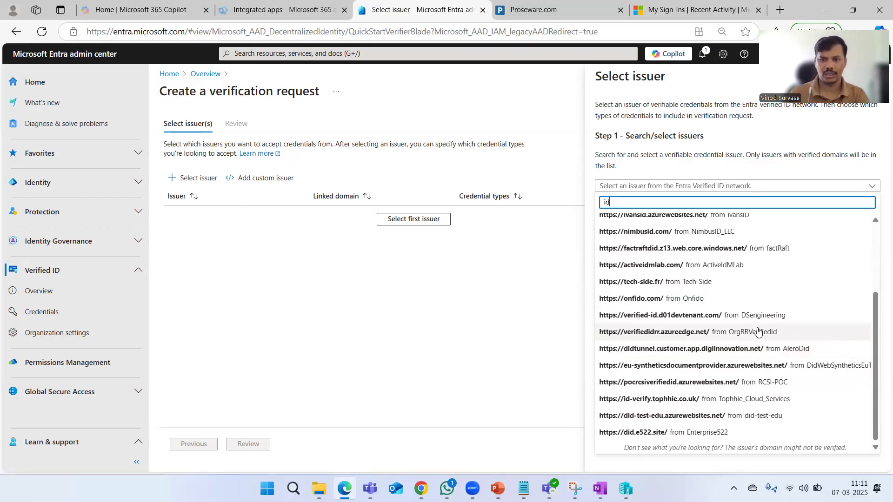
click(662, 432)
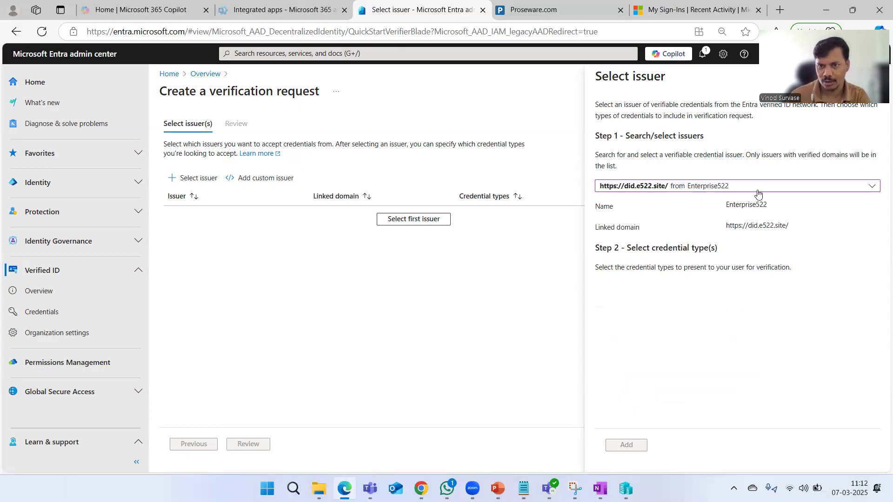
Add the VerifiedEmployee credential type from Enterprise522 to the request
click(743, 187)
click(728, 166)
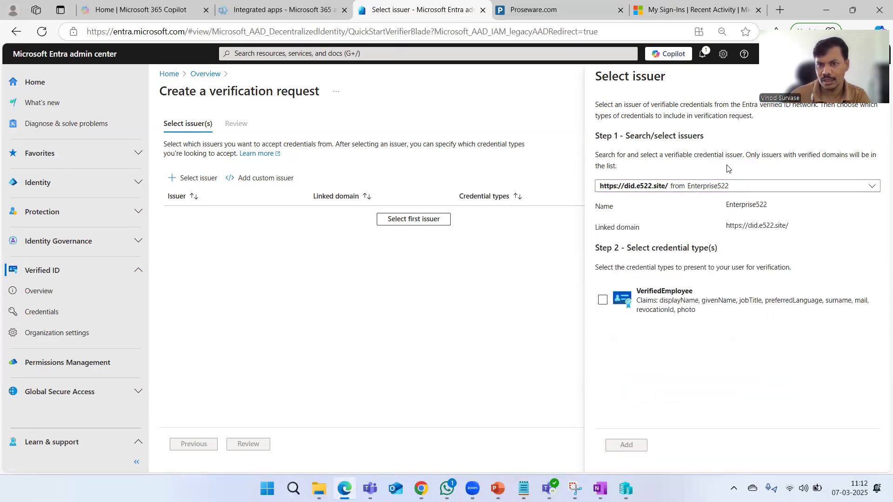
click(602, 301)
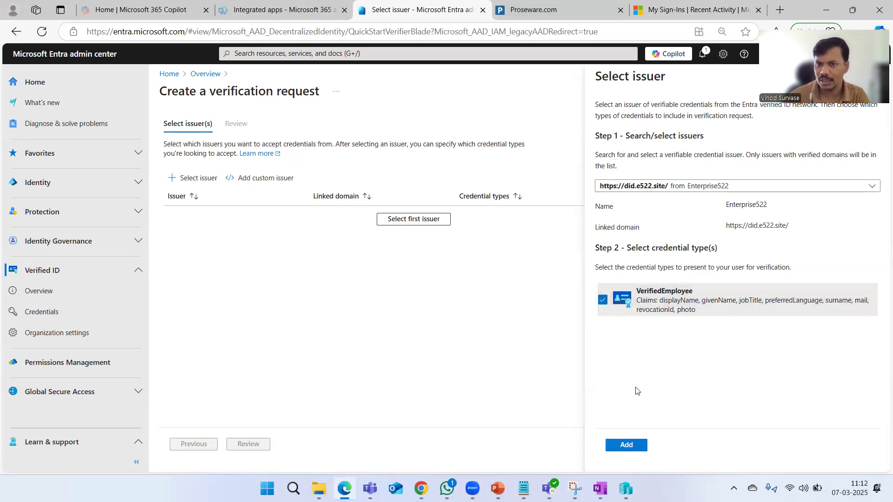
click(626, 445)
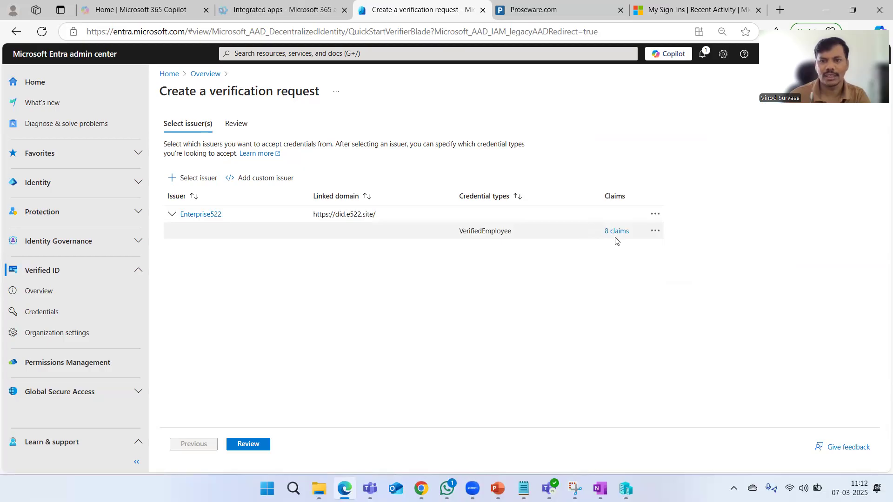
Expand the Enterprise522 row and review its 8 claims, such as displayName, jobTitle and mail
click(172, 215)
click(172, 215)
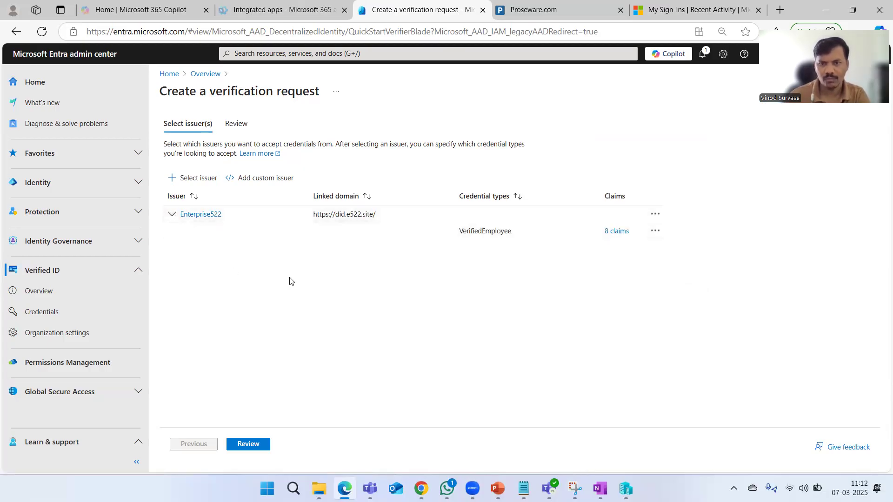
click(612, 236)
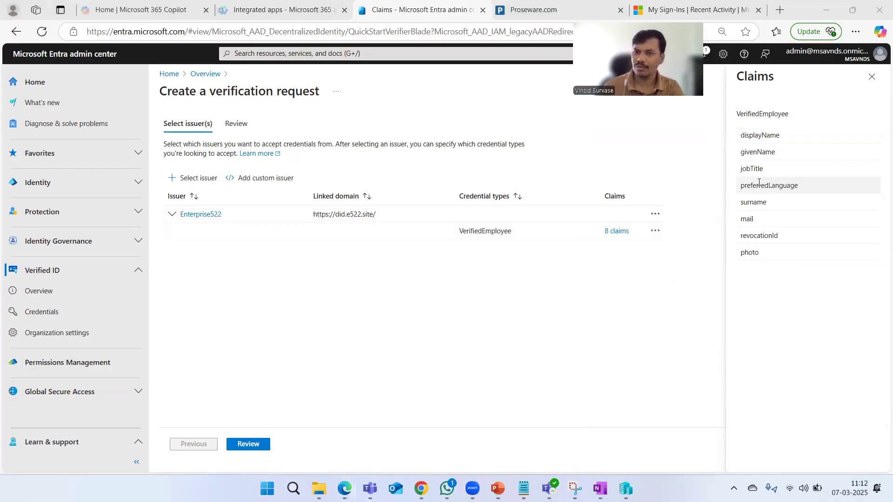
click(796, 294)
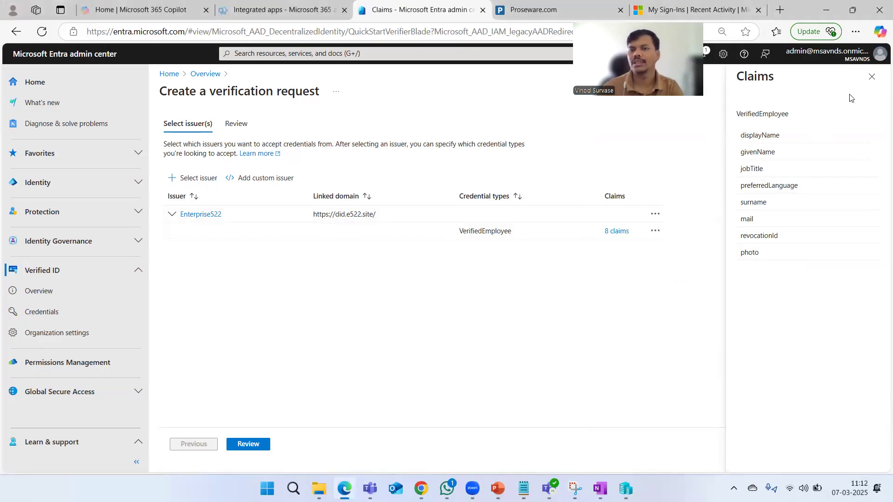
click(872, 77)
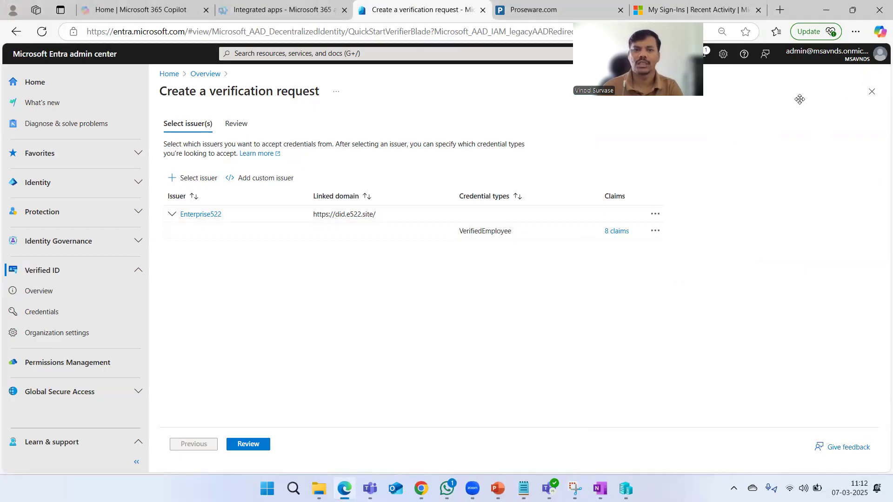
Review the verification request body JSON on the Review tab
click(238, 124)
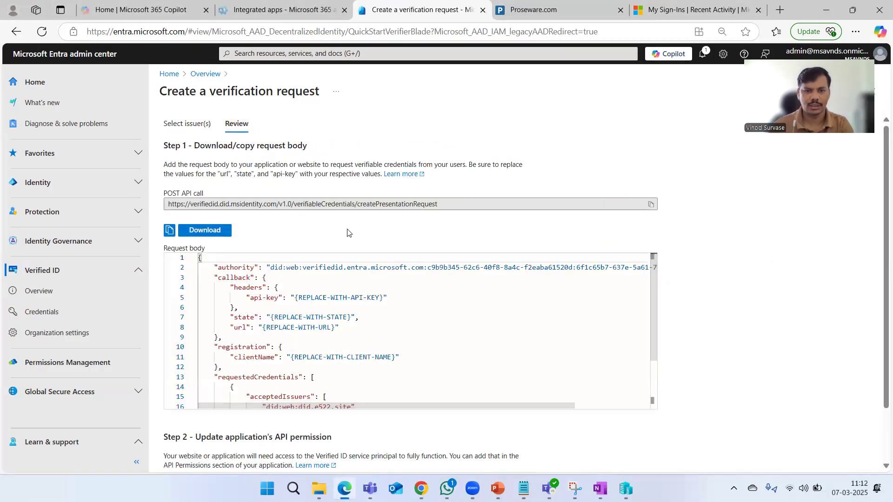
scroll(557, 315, down, 3)
scroll(531, 322, up, 3)
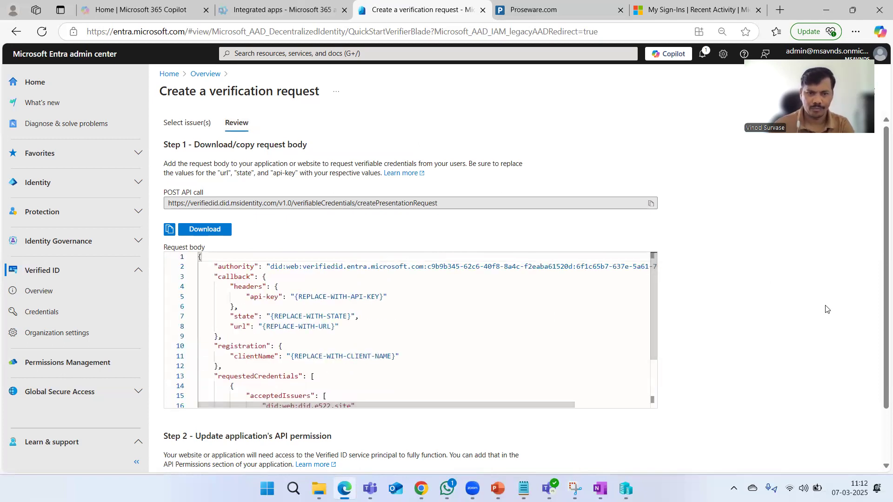
scroll(378, 418, down, 2)
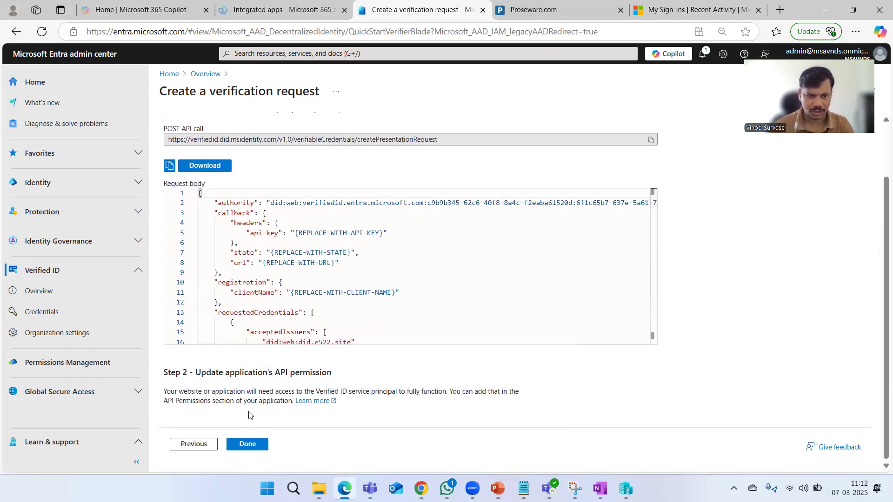
Finish the request with Done, confirm OK, and check the still-empty Activity log
click(252, 446)
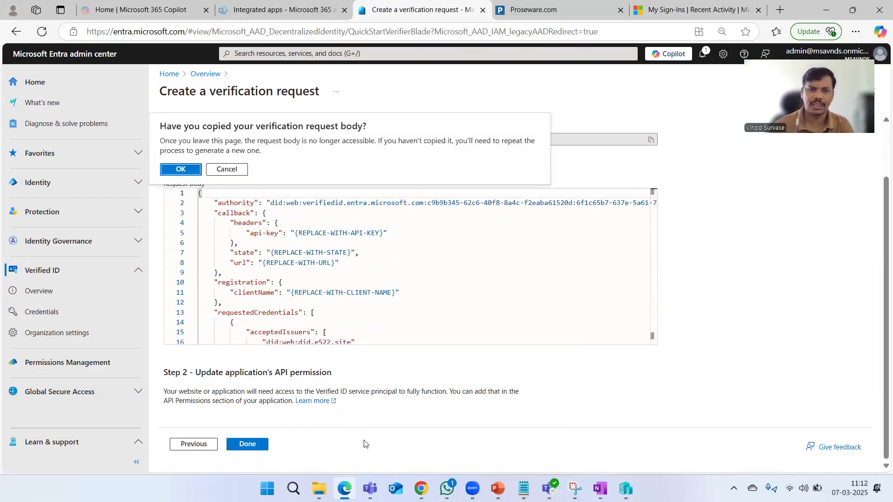
click(181, 170)
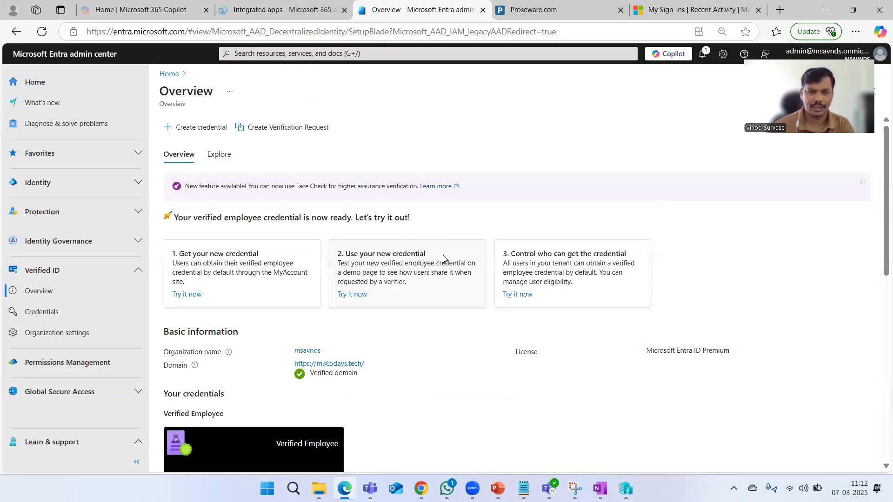
scroll(525, 296, down, 5)
scroll(525, 291, down, 2)
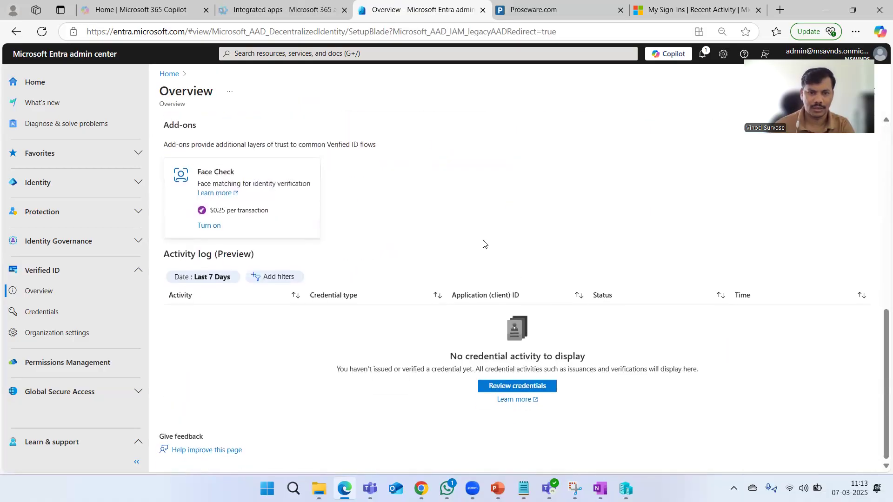
scroll(482, 243, up, 10)
Start another verification request with the first issuer, then abandon it for the overview
click(213, 156)
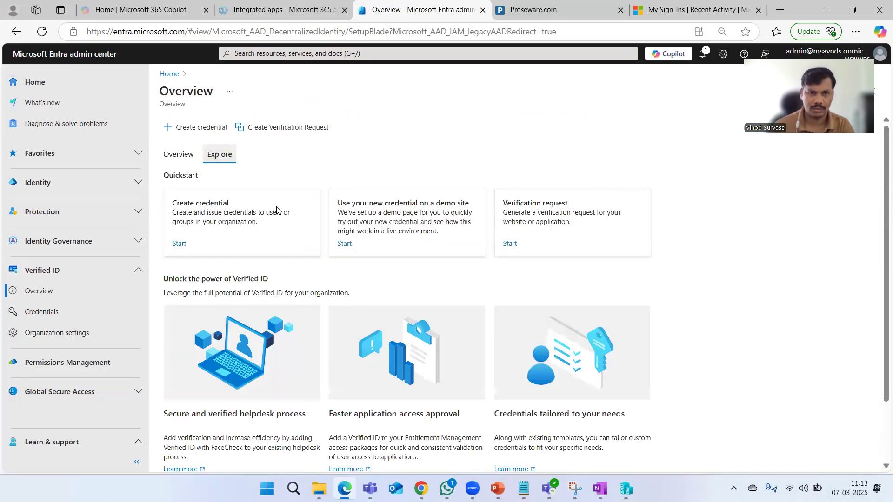
click(274, 130)
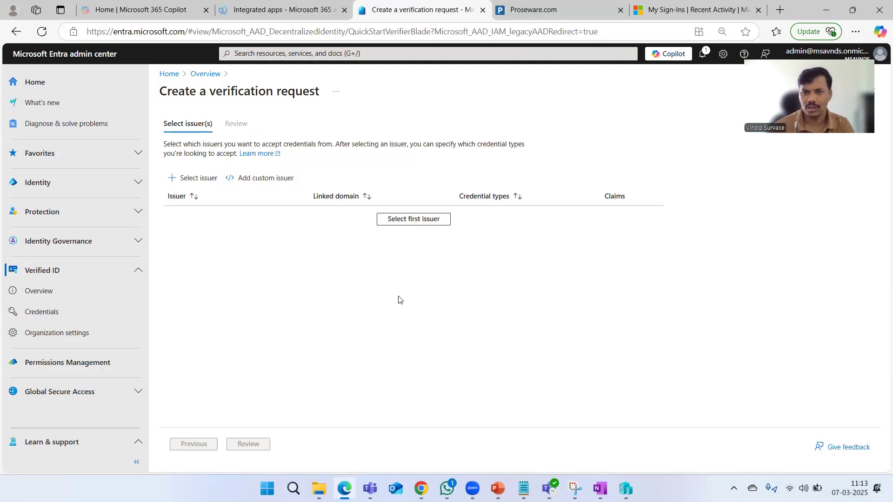
click(399, 222)
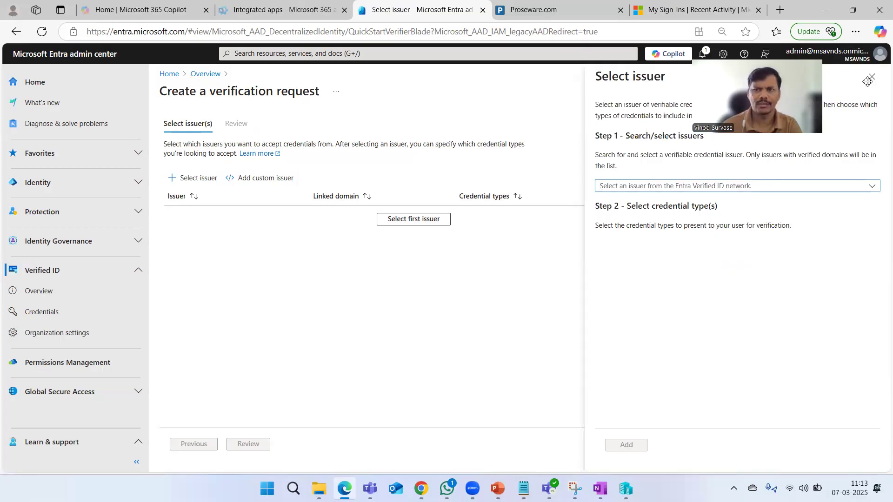
click(205, 74)
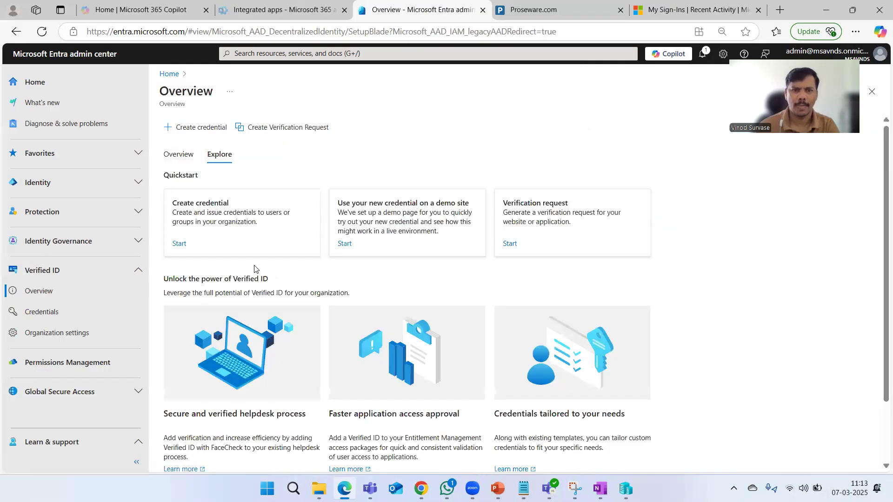
click(181, 156)
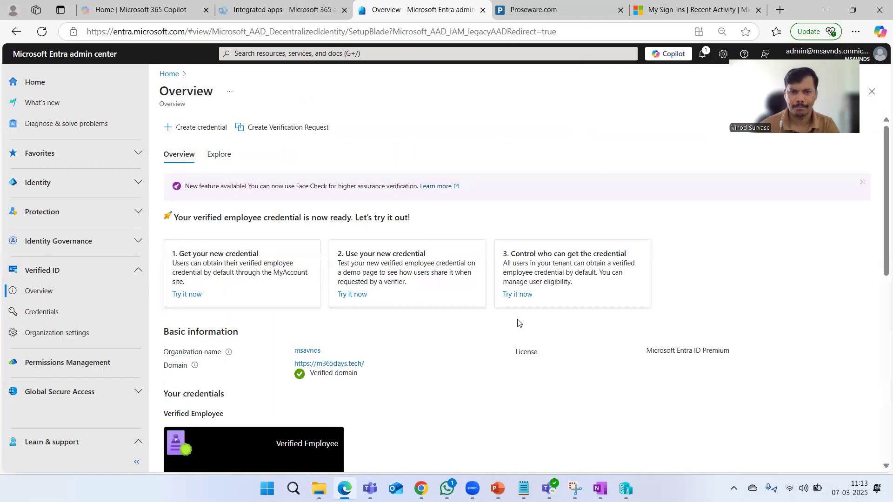
Reload the overview and find the succeeded VerifiedEmployee issuance at 3/7/2025 11:05:26 AM
scroll(519, 323, down, 10)
click(42, 32)
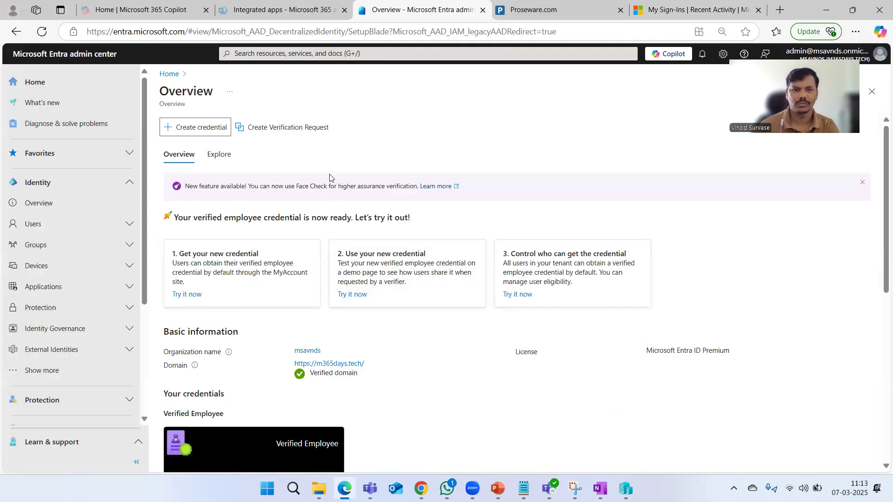
scroll(451, 293, down, 8)
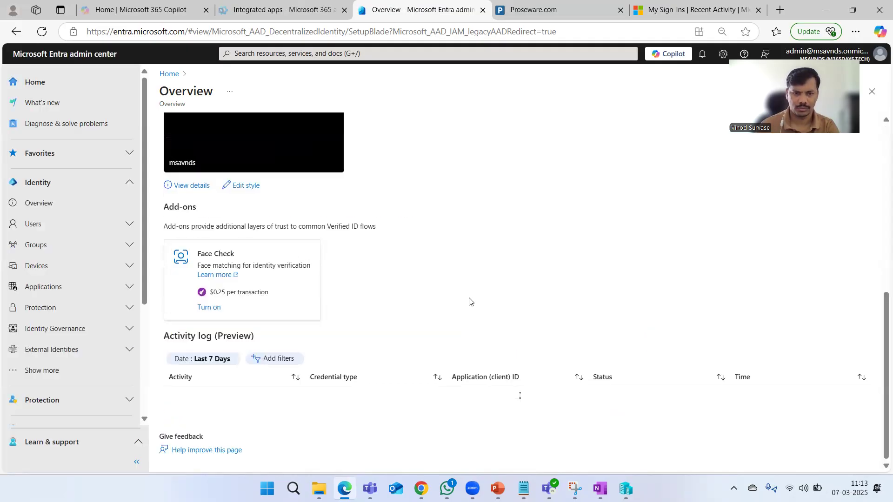
scroll(494, 253, up, 10)
scroll(487, 253, down, 5)
scroll(372, 219, up, 5)
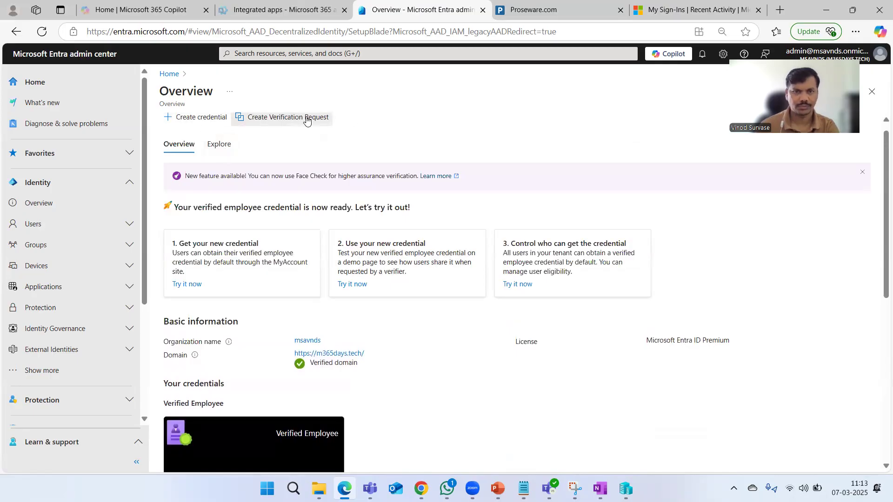
click(303, 117)
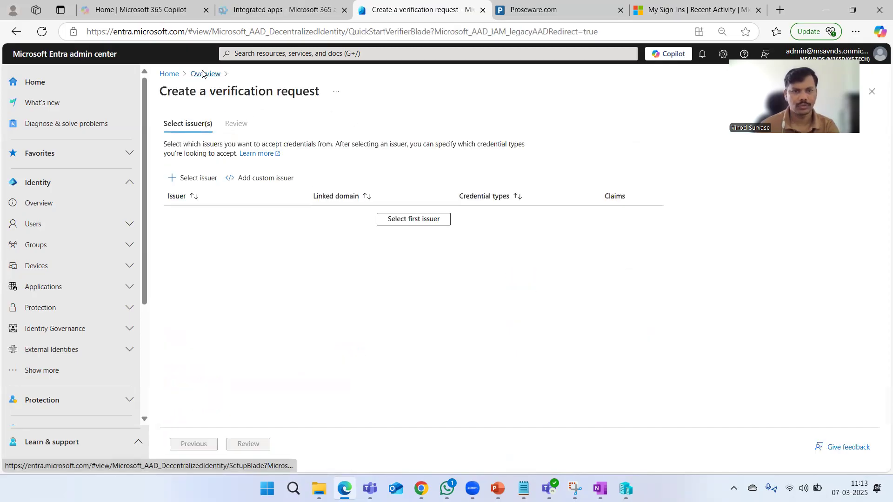
click(203, 73)
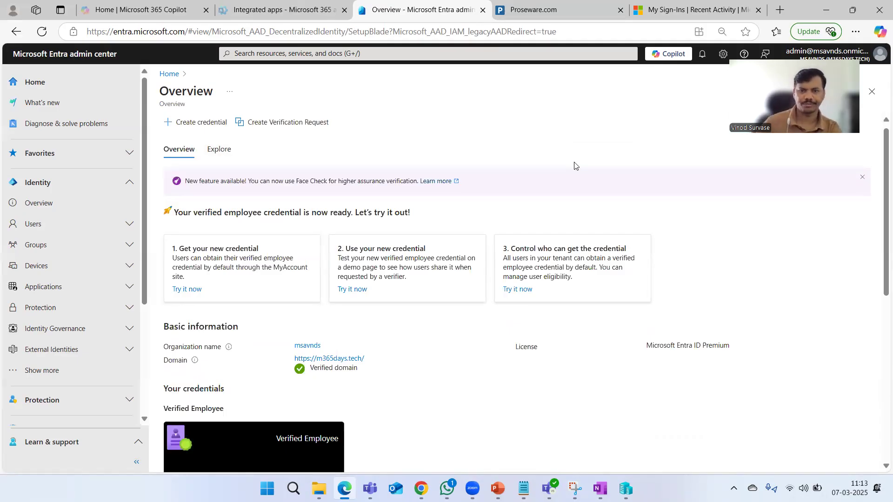
scroll(575, 166, down, 6)
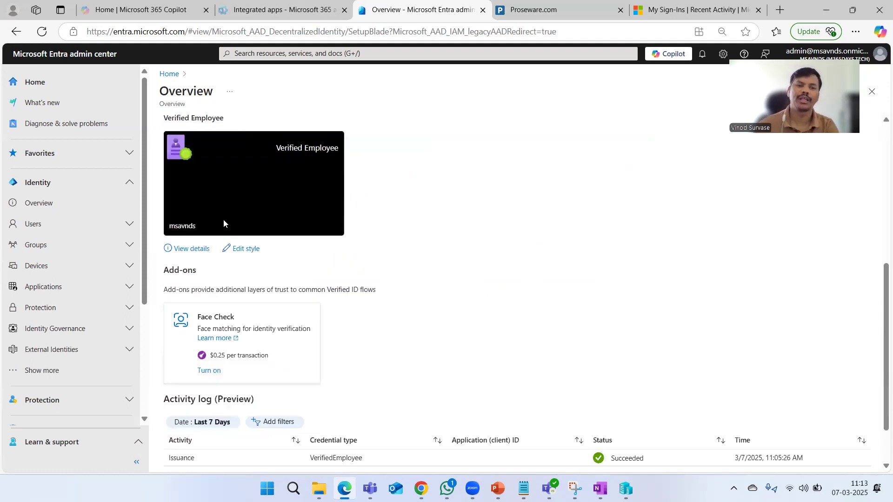
Open the Verified employee credential details and review its 8 verified claims
click(187, 253)
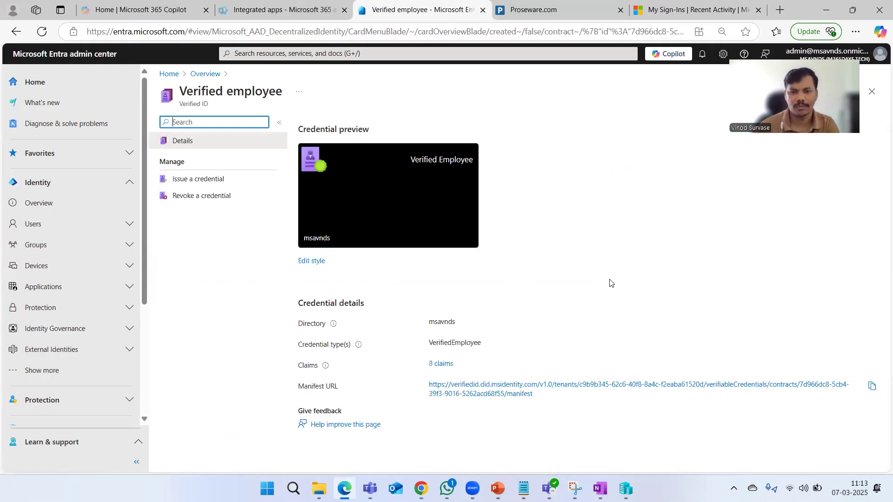
drag(427, 343, 486, 347)
click(605, 305)
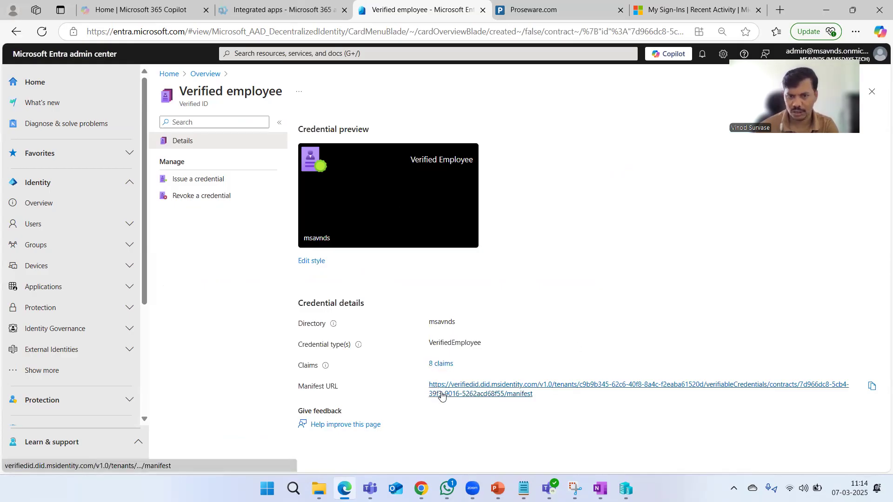
click(441, 364)
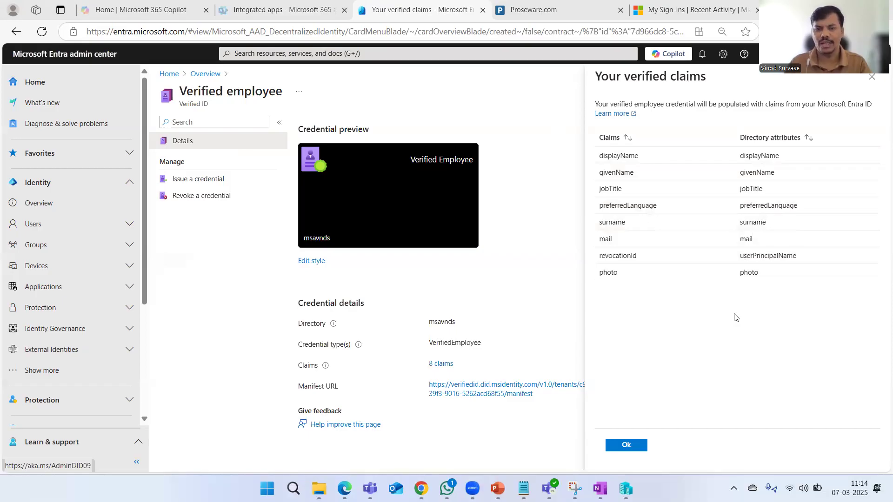
click(646, 446)
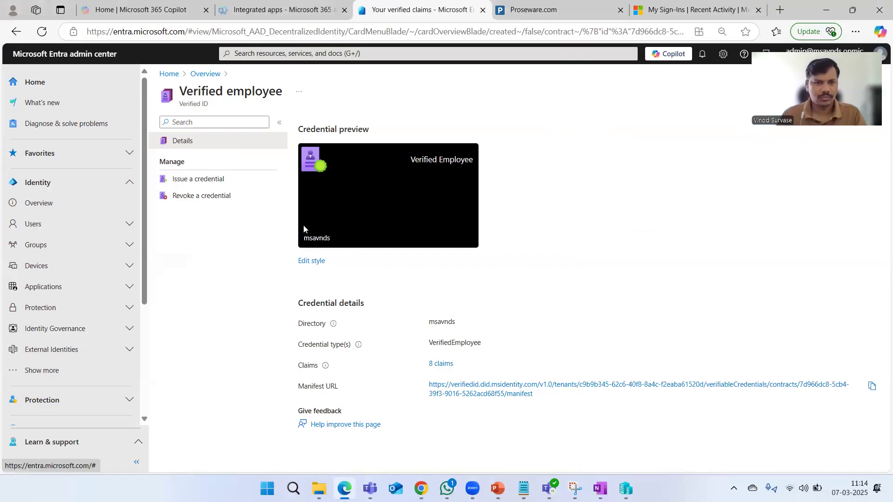
click(199, 185)
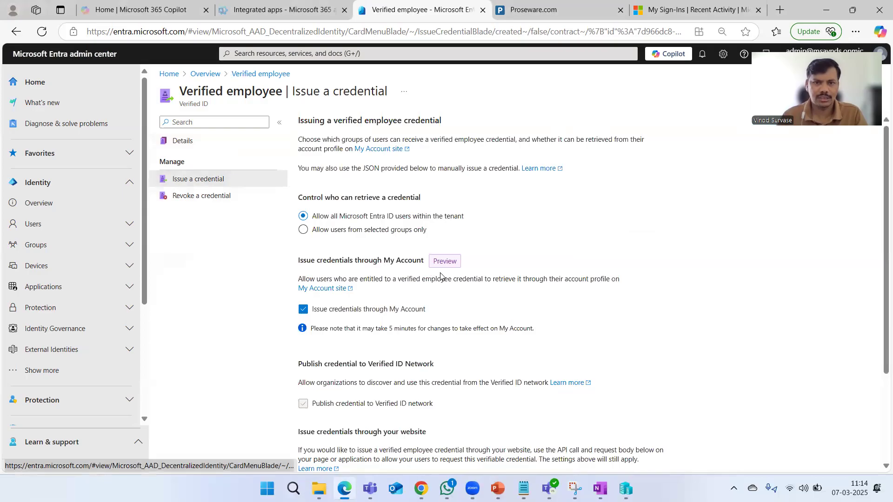
Restrict credential retrieval to 'Allow users from selected groups only', then switch to My Sign-Ins
scroll(606, 306, down, 6)
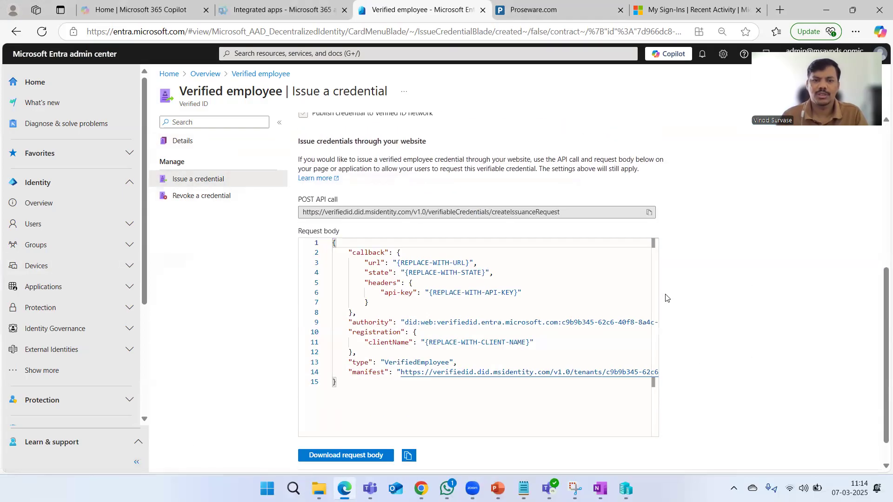
scroll(709, 317, up, 6)
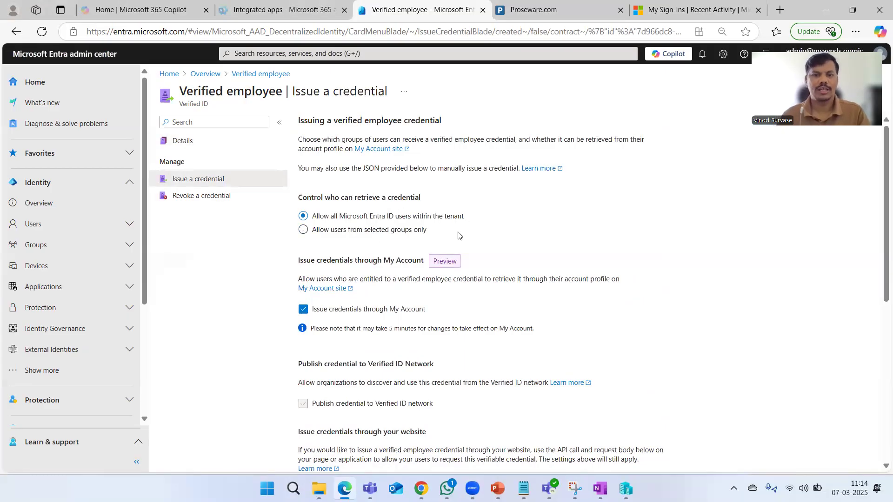
click(350, 232)
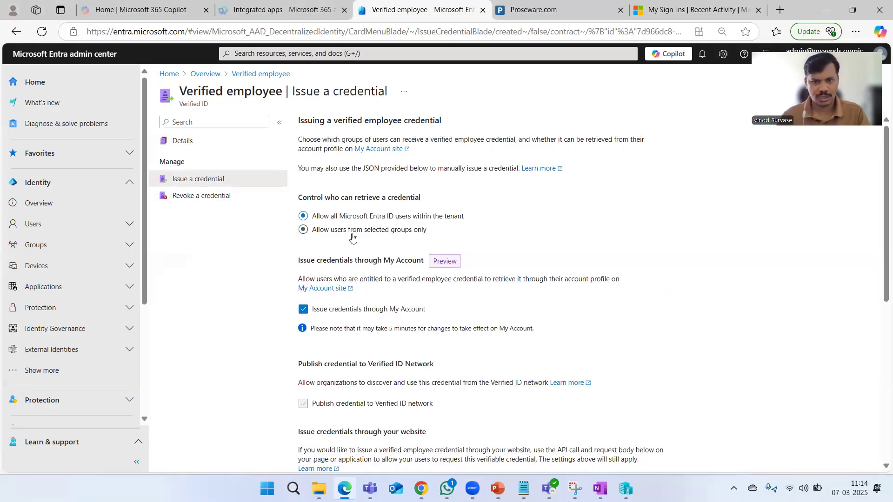
click(333, 218)
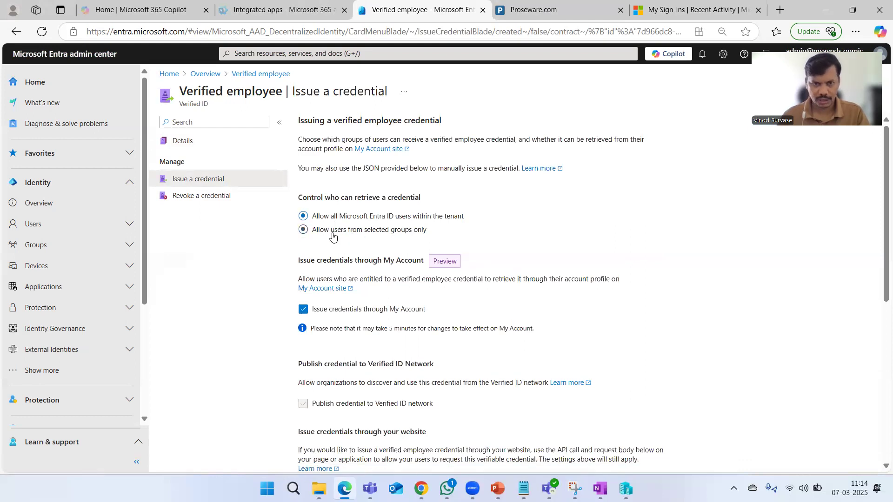
click(333, 231)
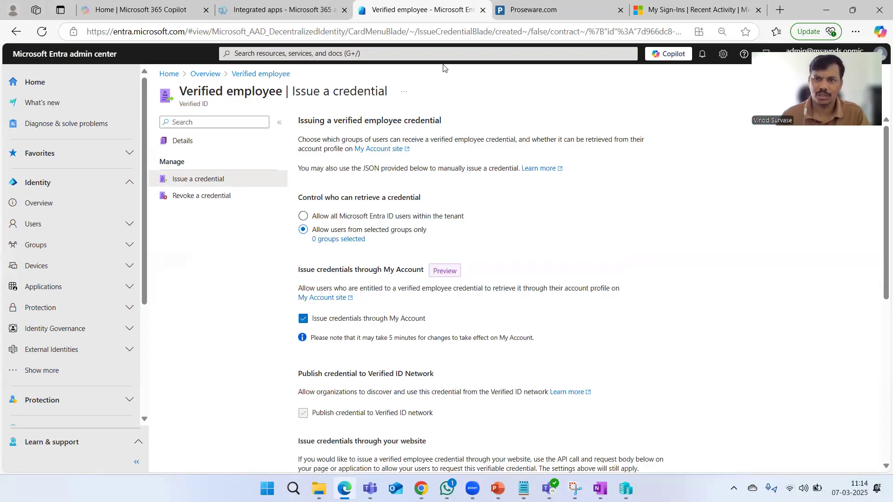
key(ctrl+9)
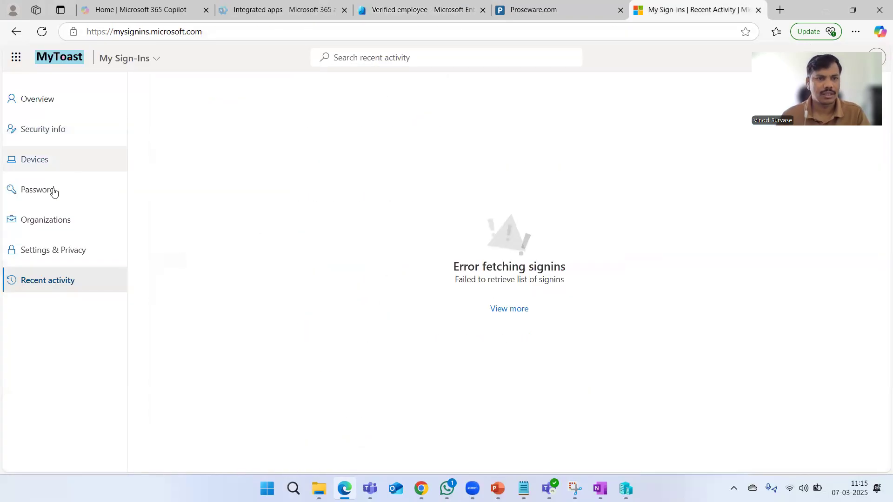
Request a Verified ID QR code in My Account and re-enable 'Issue credentials through My Account'
click(53, 101)
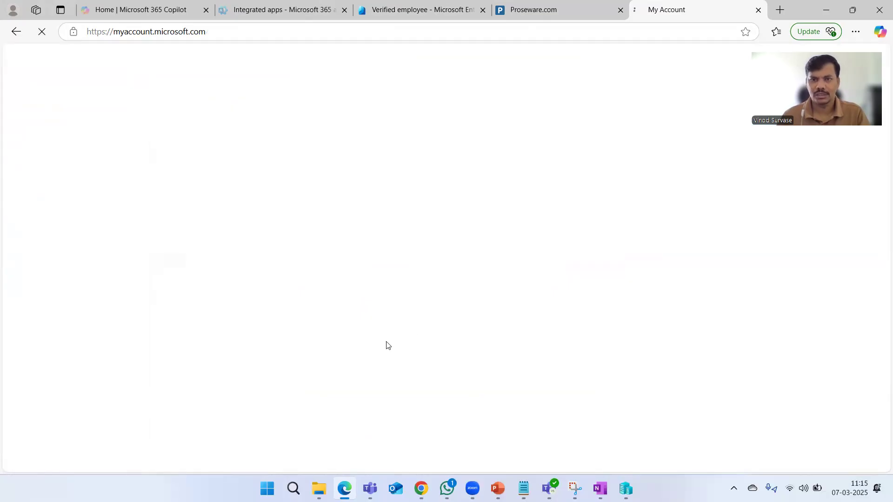
click(415, 6)
click(307, 321)
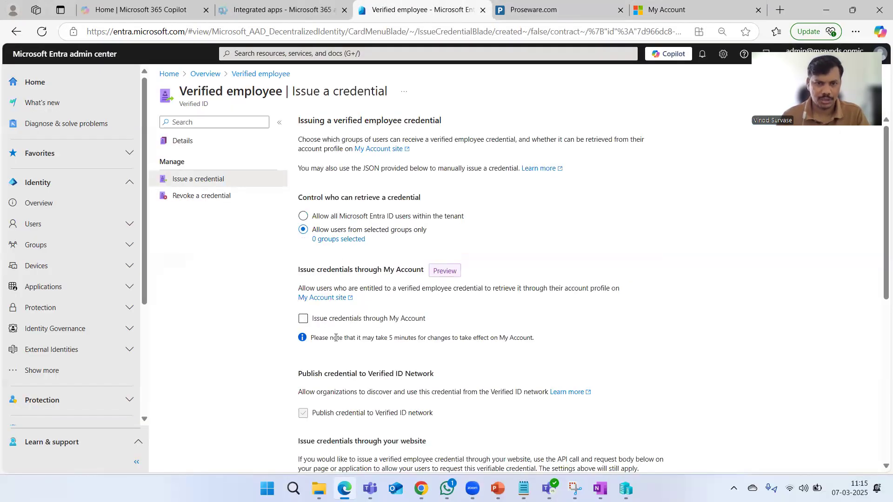
click(712, 6)
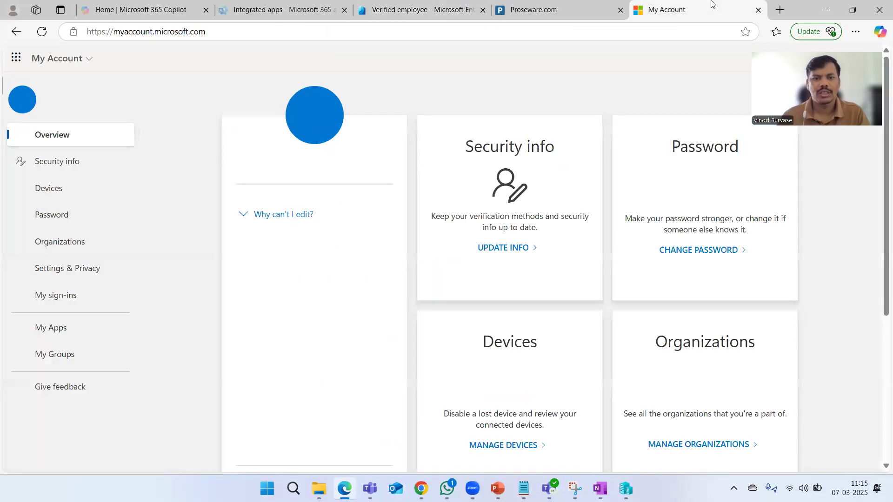
click(273, 307)
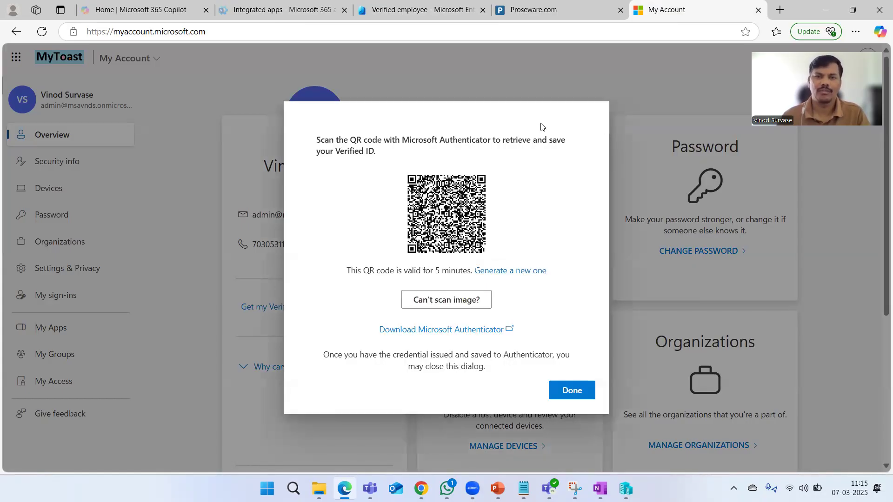
click(420, 6)
click(302, 319)
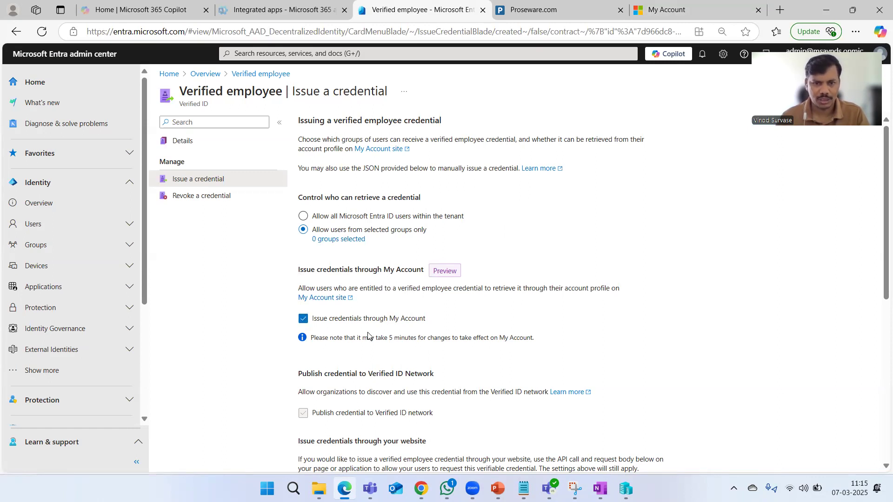
Read through the issuance request body JSON, selecting the manifest URL
scroll(430, 313, down, 3)
scroll(431, 313, down, 1)
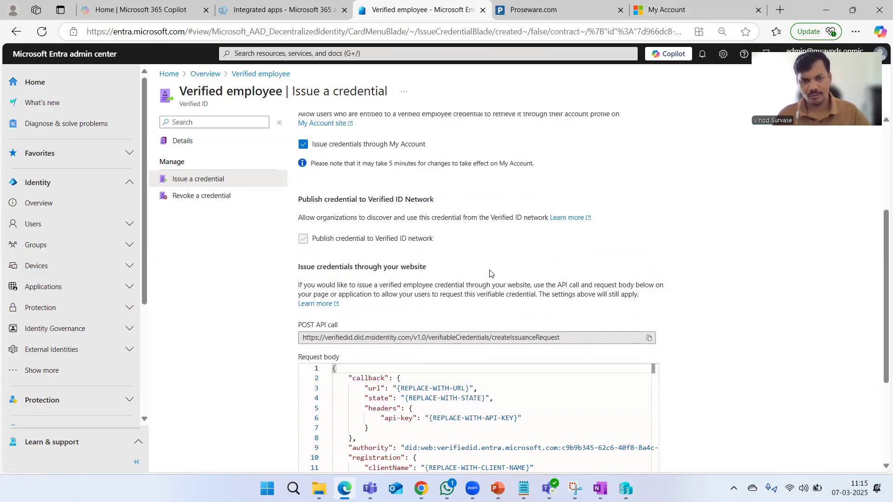
scroll(684, 289, down, 3)
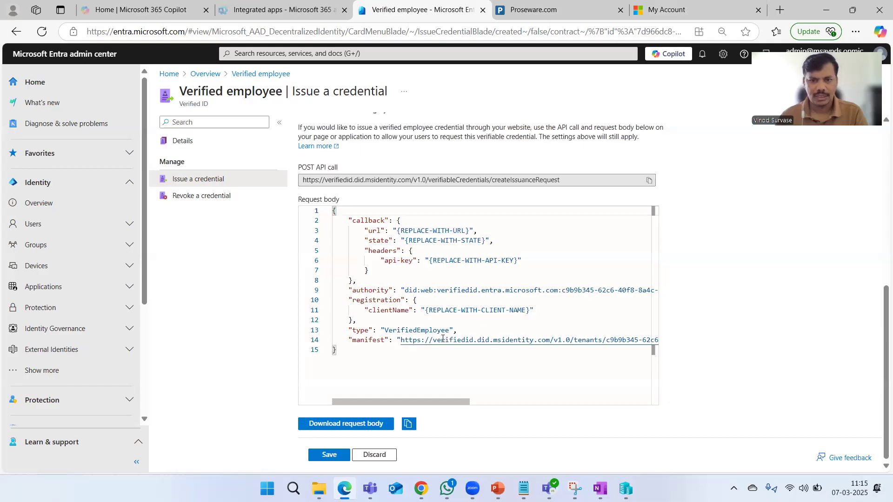
drag(399, 340, 661, 342)
click(559, 370)
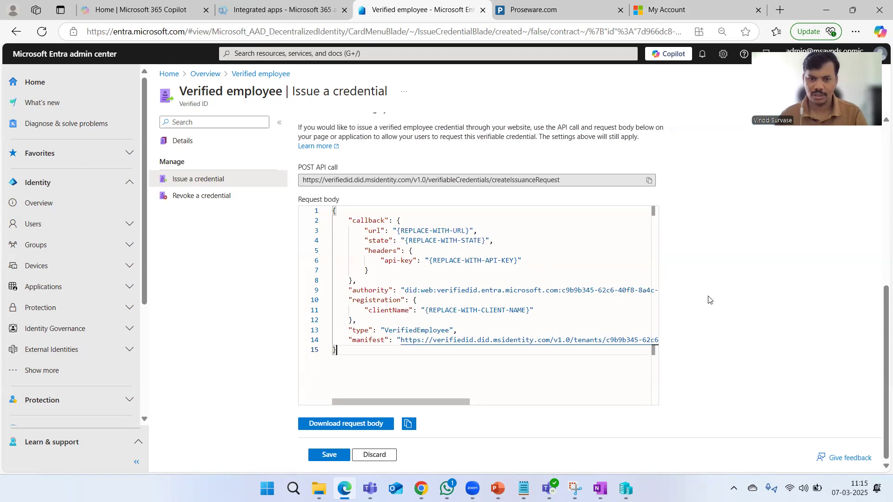
scroll(763, 285, up, 7)
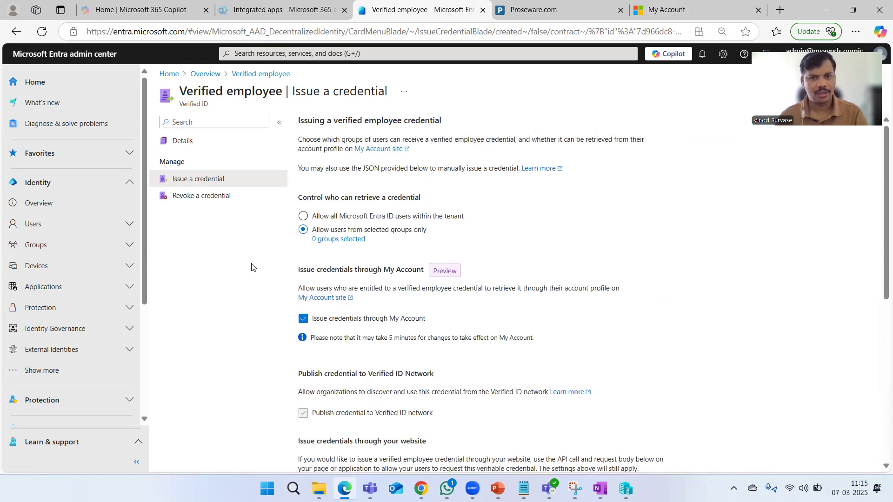
Select 'Allow all Microsoft Entra ID users within the tenant' for credential retrieval
click(340, 218)
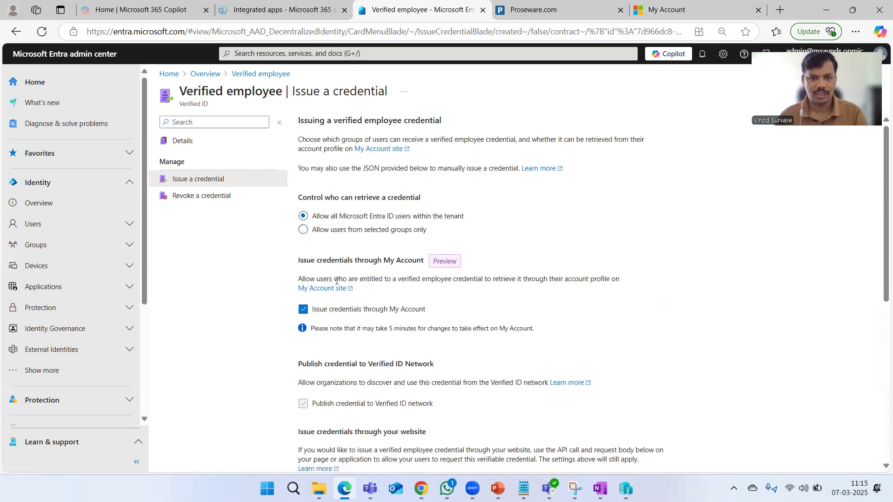
scroll(469, 331, down, 6)
scroll(785, 344, down, 1)
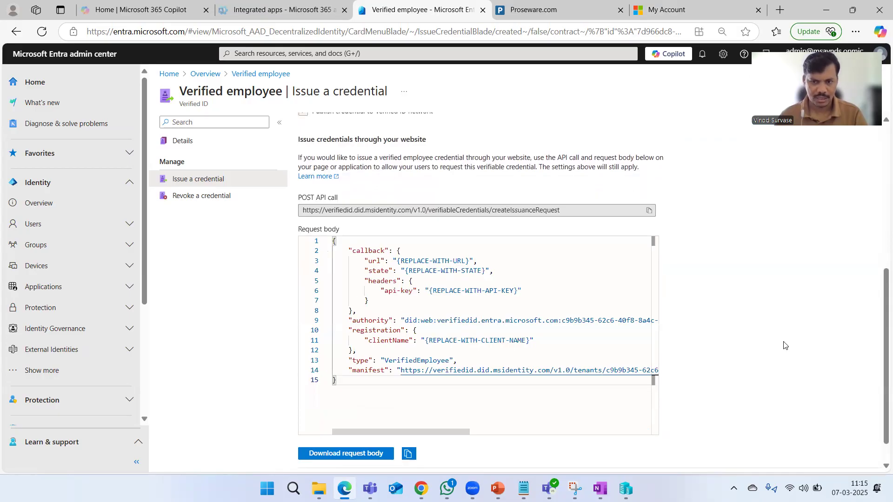
scroll(785, 344, up, 6)
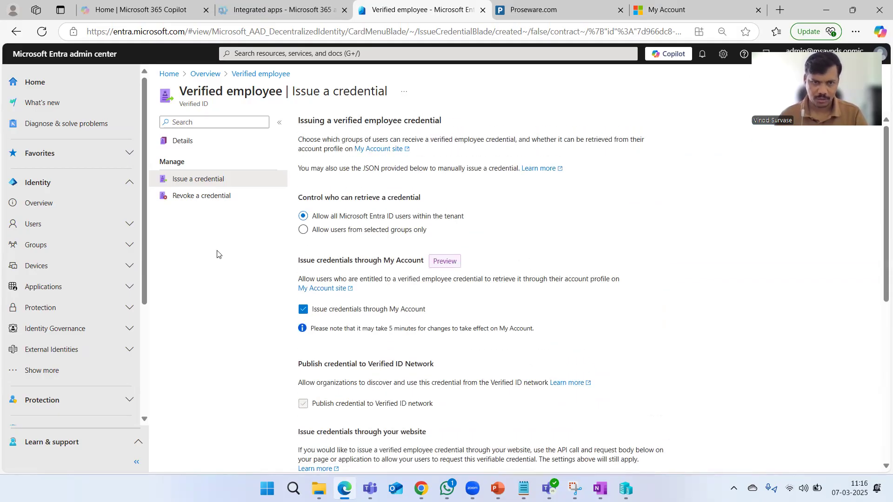
click(211, 197)
Discard unsaved edits and search revocable credentials for a user's email address
click(494, 91)
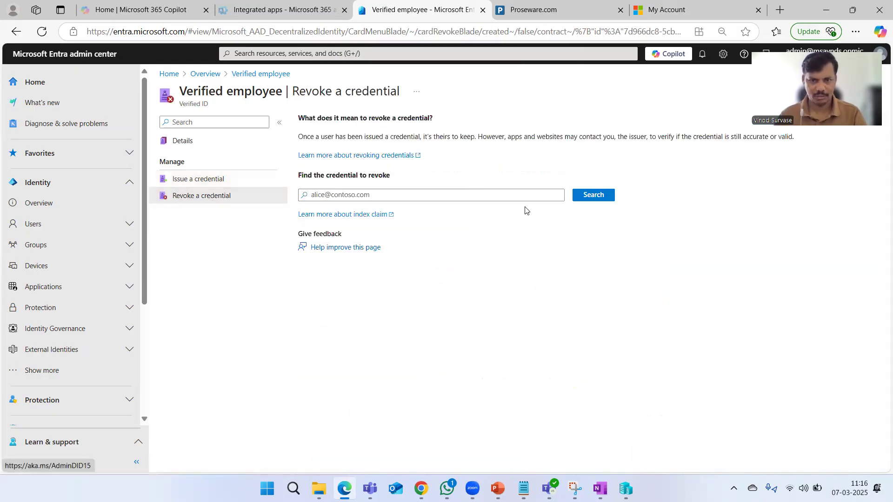
click(428, 195)
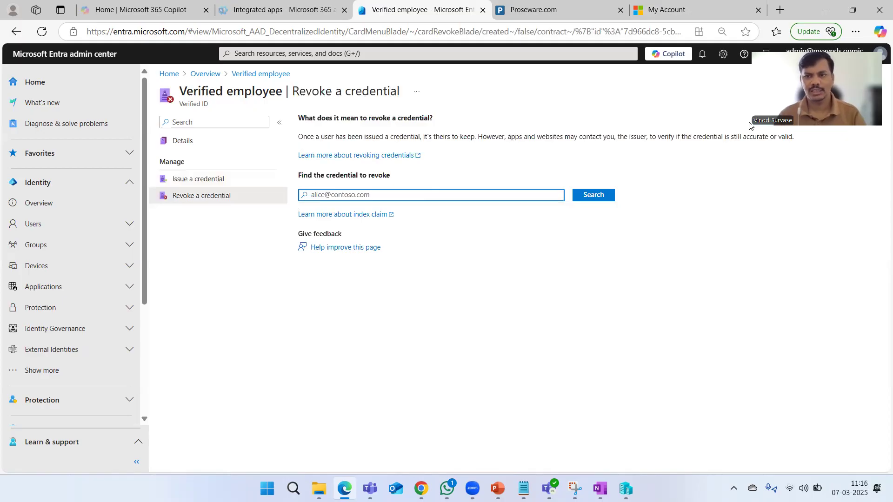
click(494, 249)
click(458, 197)
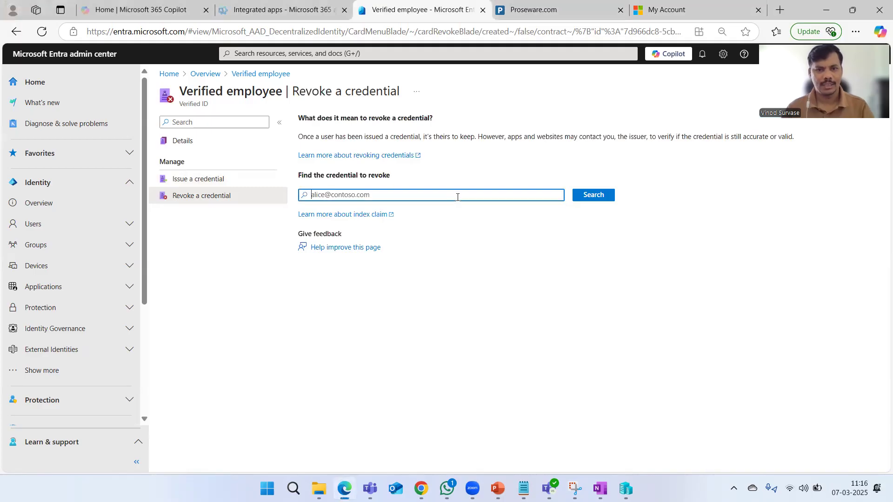
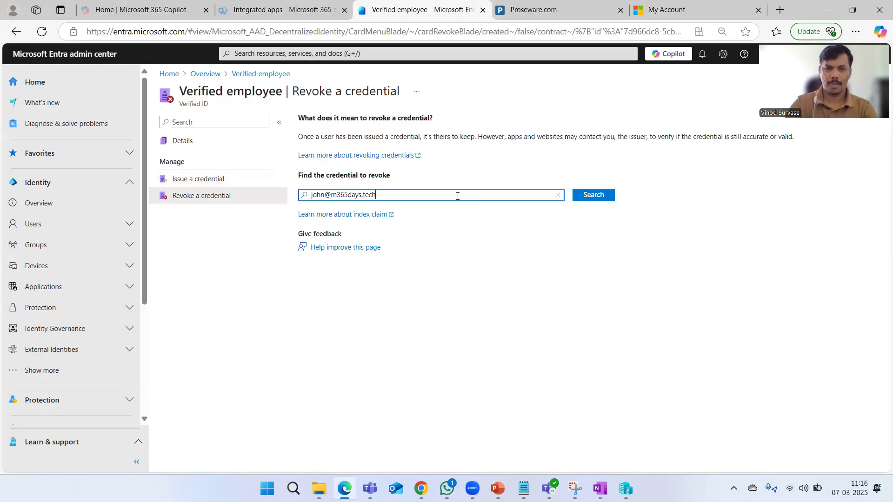
key(Tab)
key(Return)
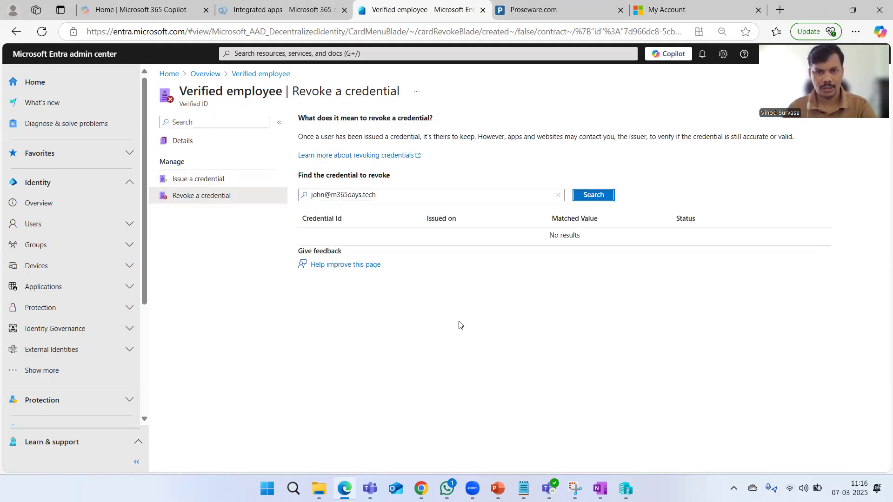
Replace the search entry with the admin account's email address and search again
drag(412, 194, 289, 180)
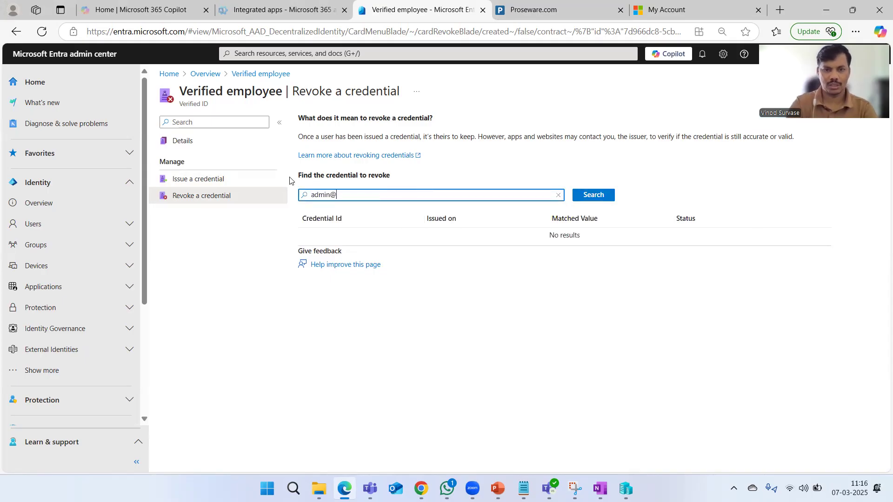
click(594, 199)
click(381, 200)
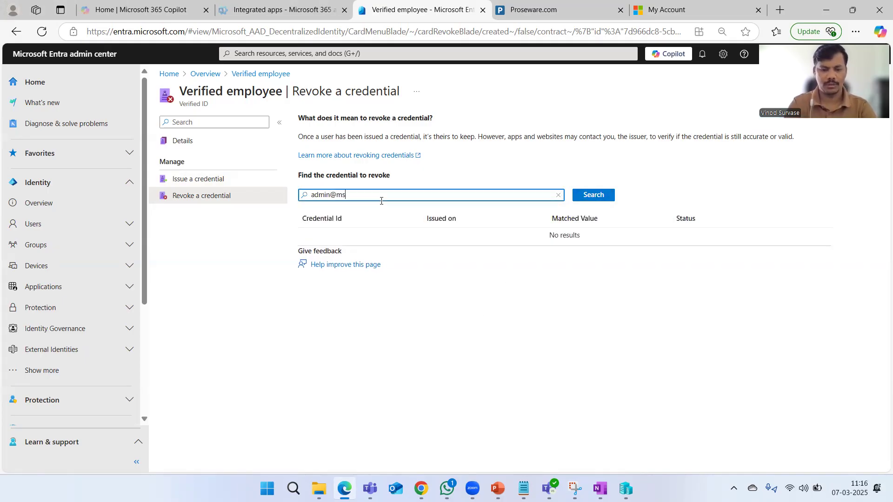
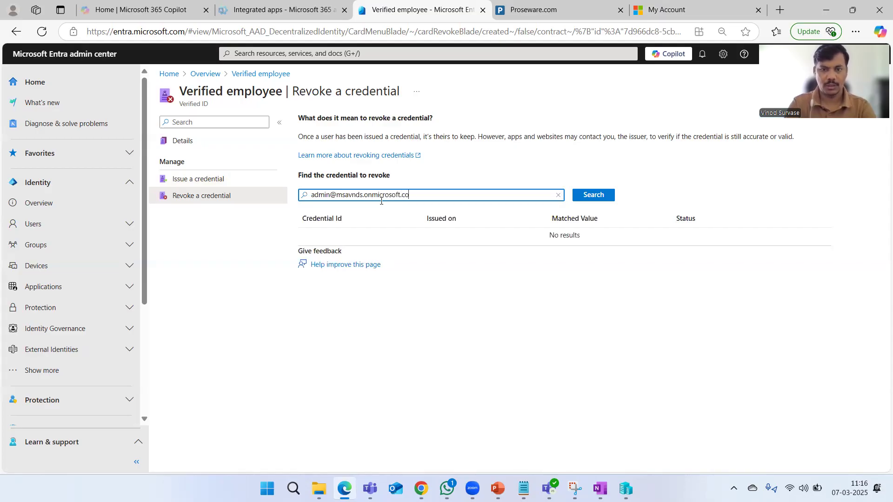
click(597, 196)
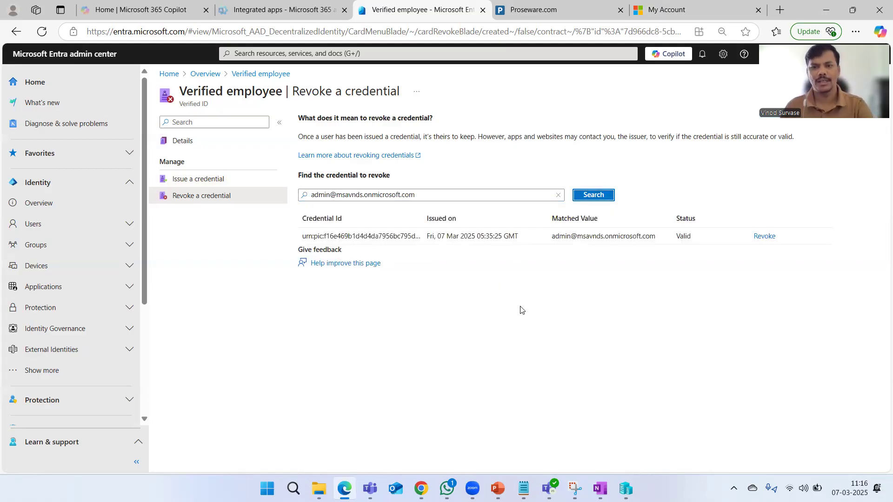
Confirm the matched admin credential shows Valid status, then clear the search box
drag(552, 237, 656, 237)
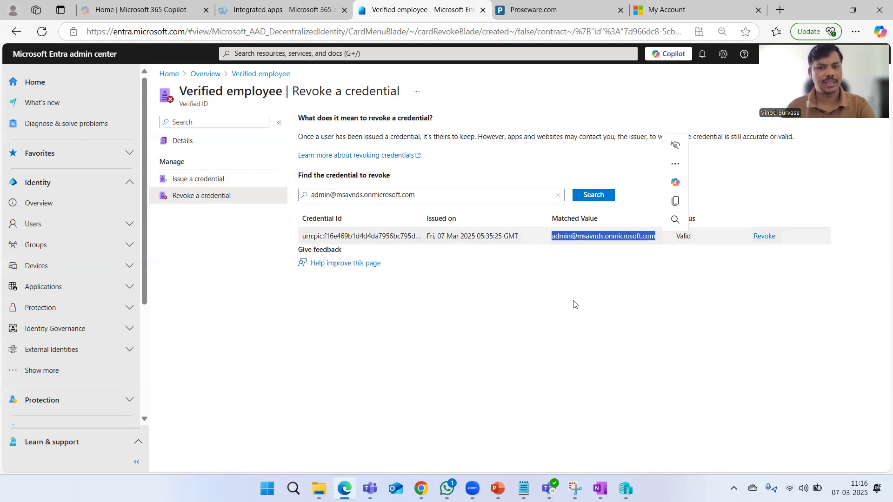
click(501, 335)
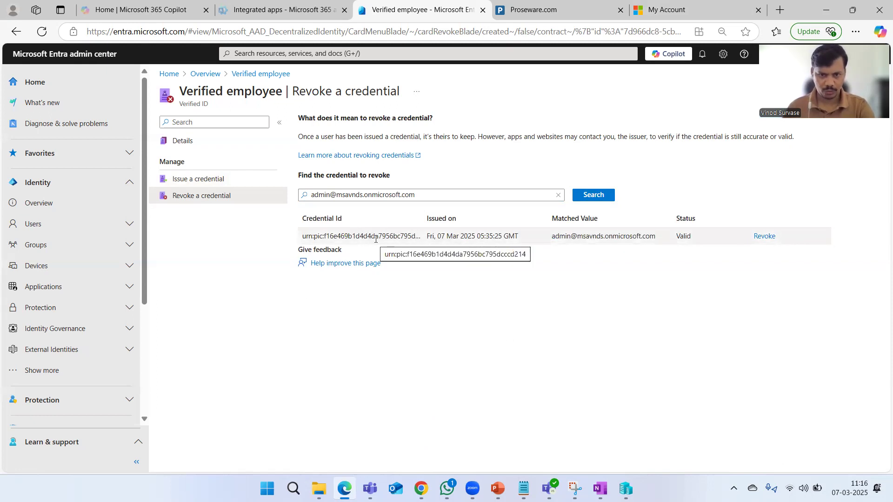
double_click(682, 236)
click(630, 382)
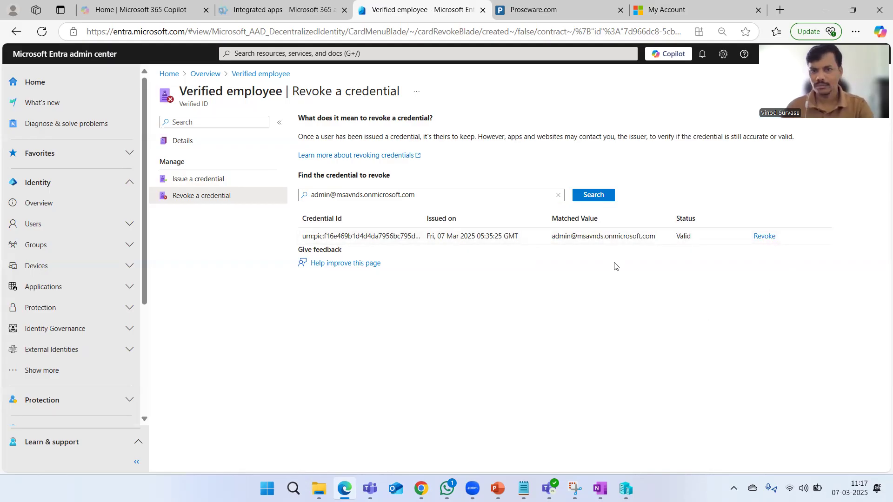
click(558, 195)
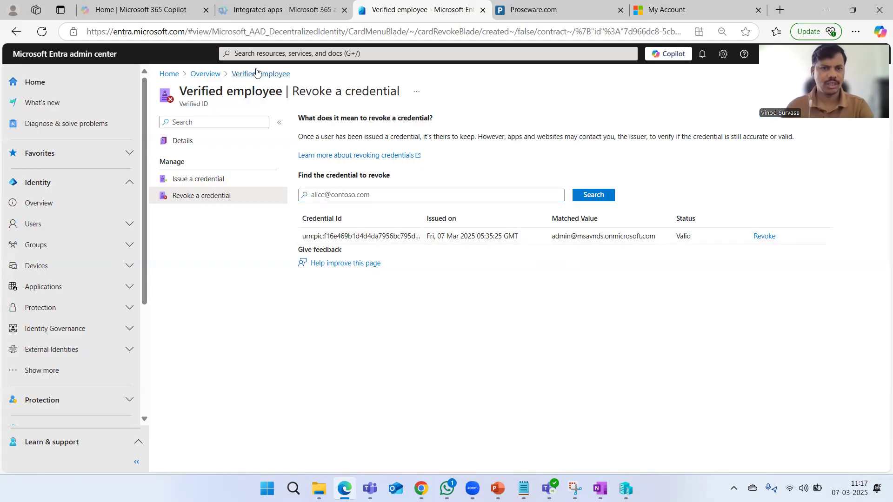
Return to the Verified ID Overview and confirm the activity log lists a succeeded VerifiedEmployee issuance
click(212, 74)
scroll(558, 270, down, 1)
scroll(558, 270, up, 3)
scroll(558, 269, down, 3)
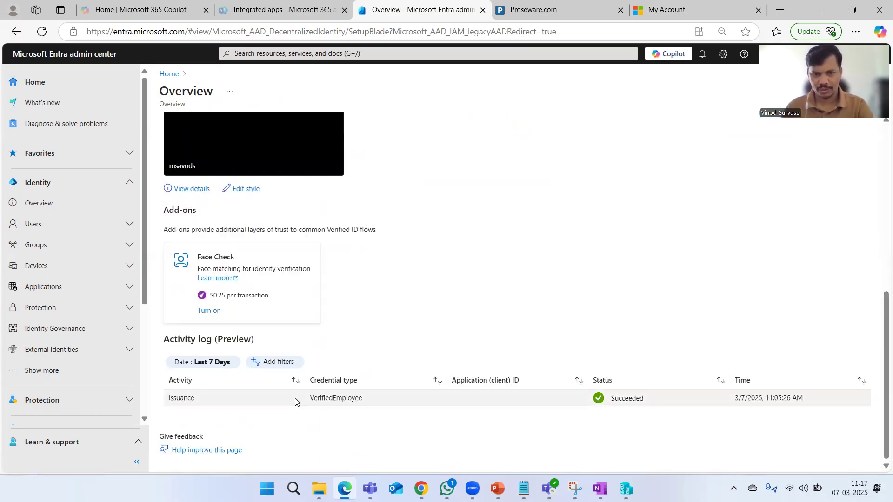
drag(318, 399, 409, 406)
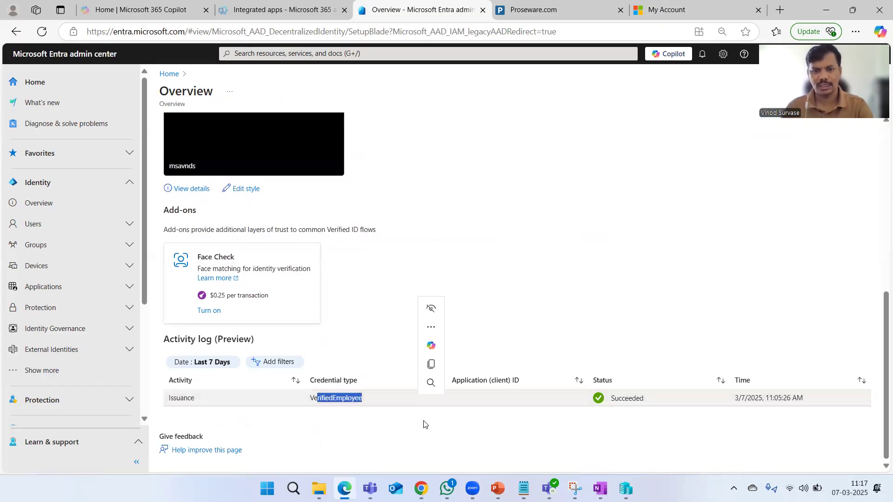
click(501, 449)
drag(613, 395, 661, 398)
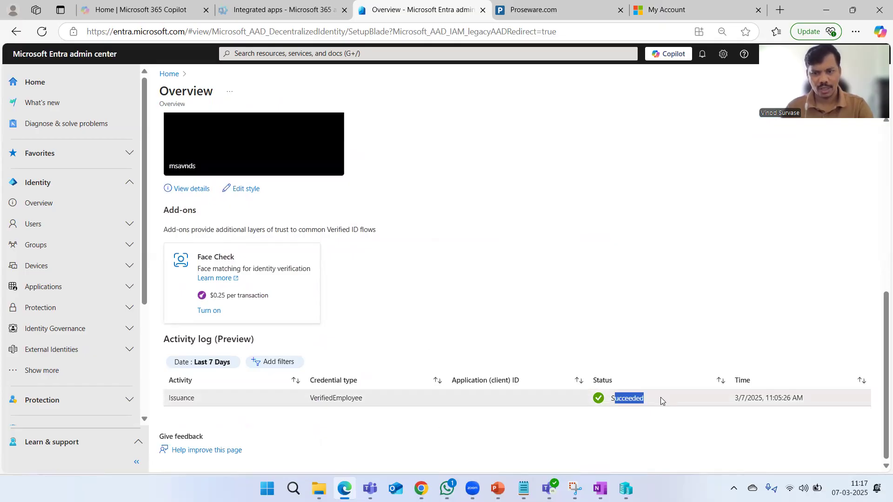
click(593, 438)
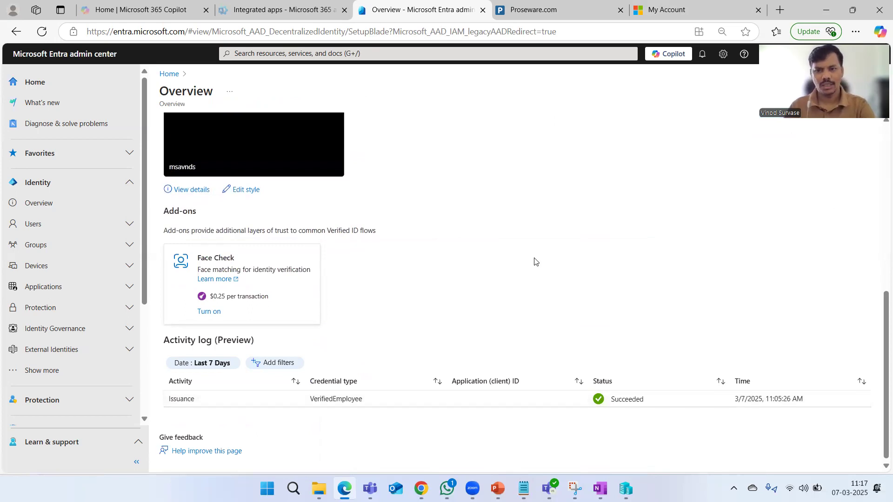
Review the Face Check add-on description and its price per transaction
scroll(533, 259, up, 8)
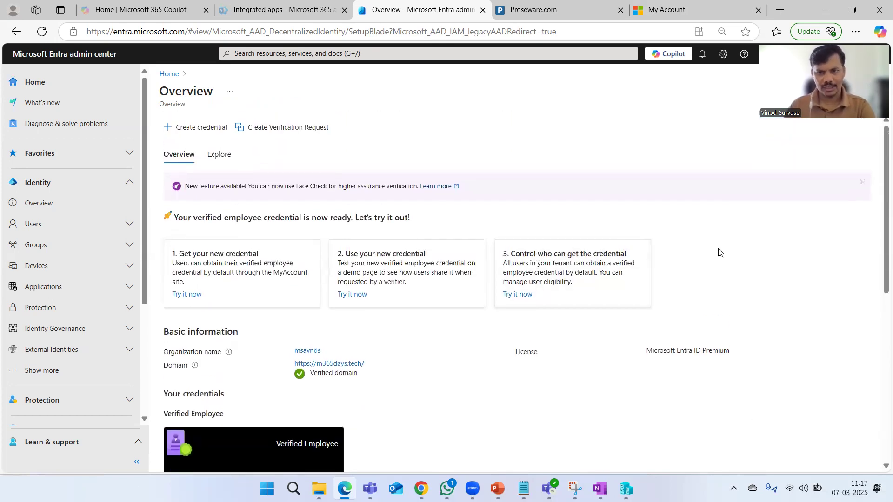
scroll(717, 256, down, 8)
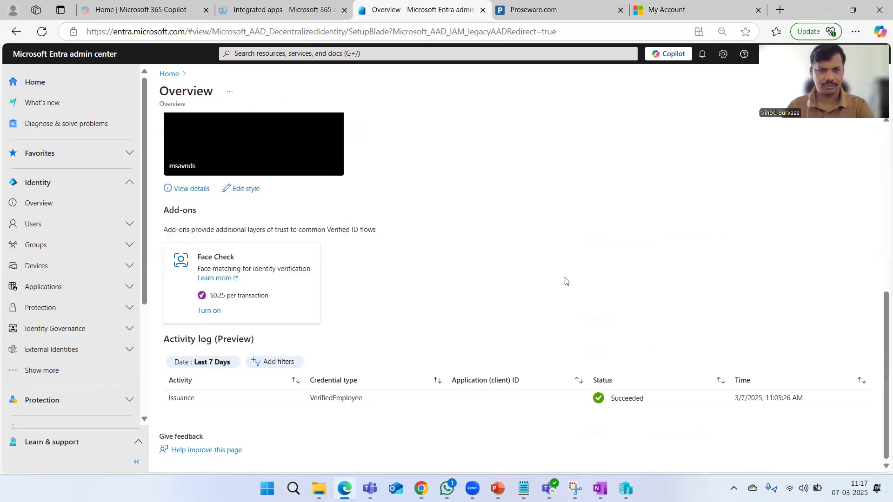
scroll(565, 281, up, 8)
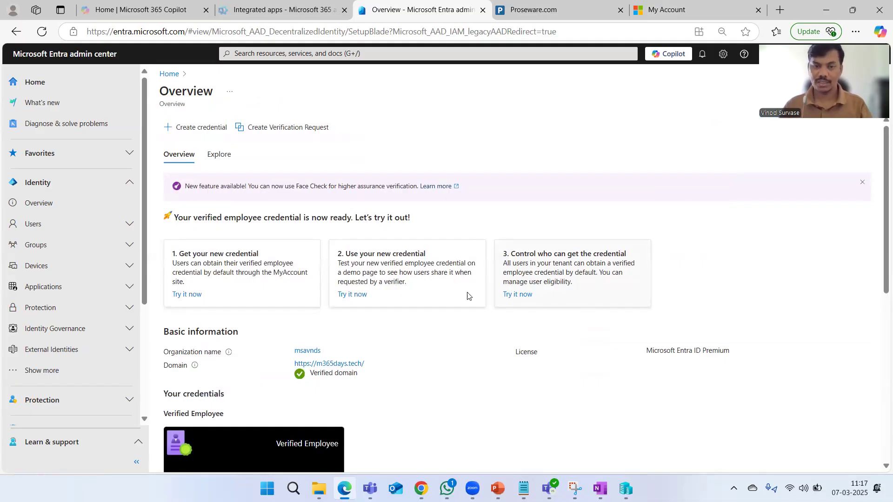
scroll(565, 186, down, 3)
scroll(565, 186, down, 3)
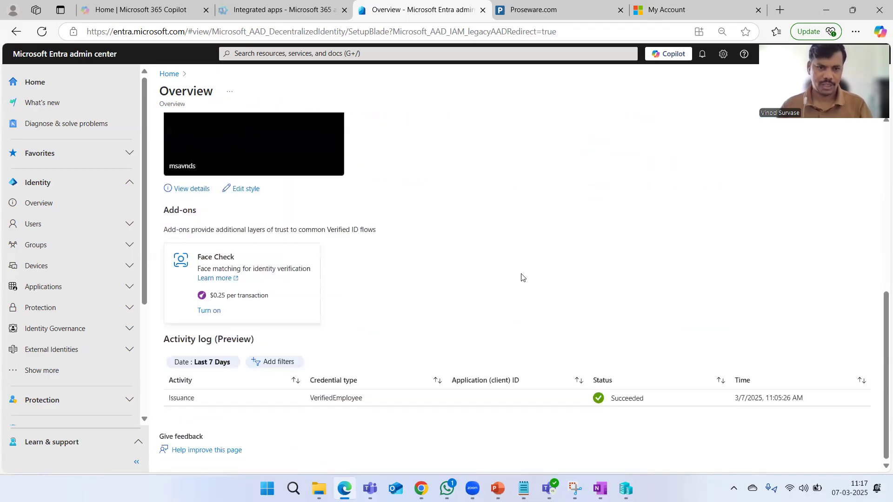
drag(198, 258, 241, 270)
click(502, 268)
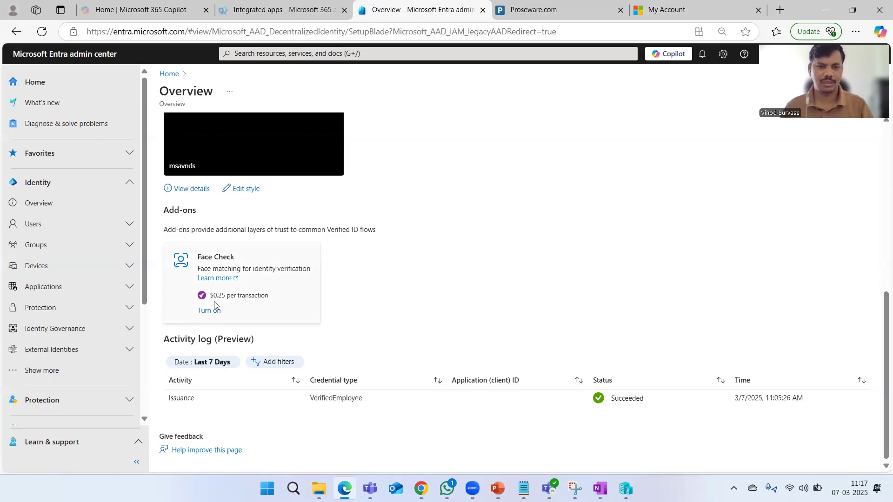
drag(211, 296, 272, 300)
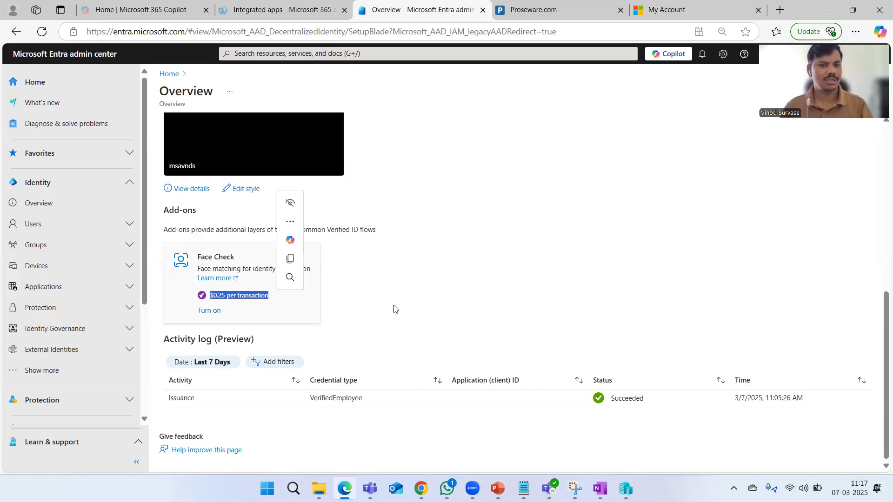
click(460, 311)
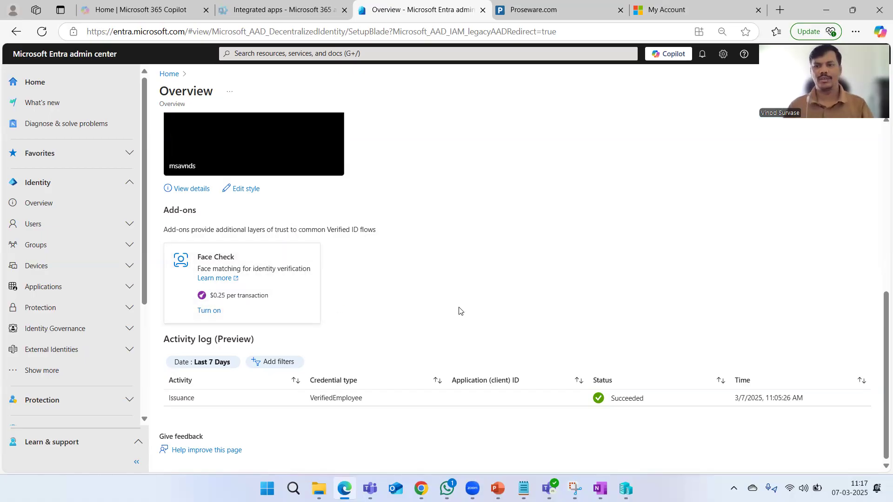